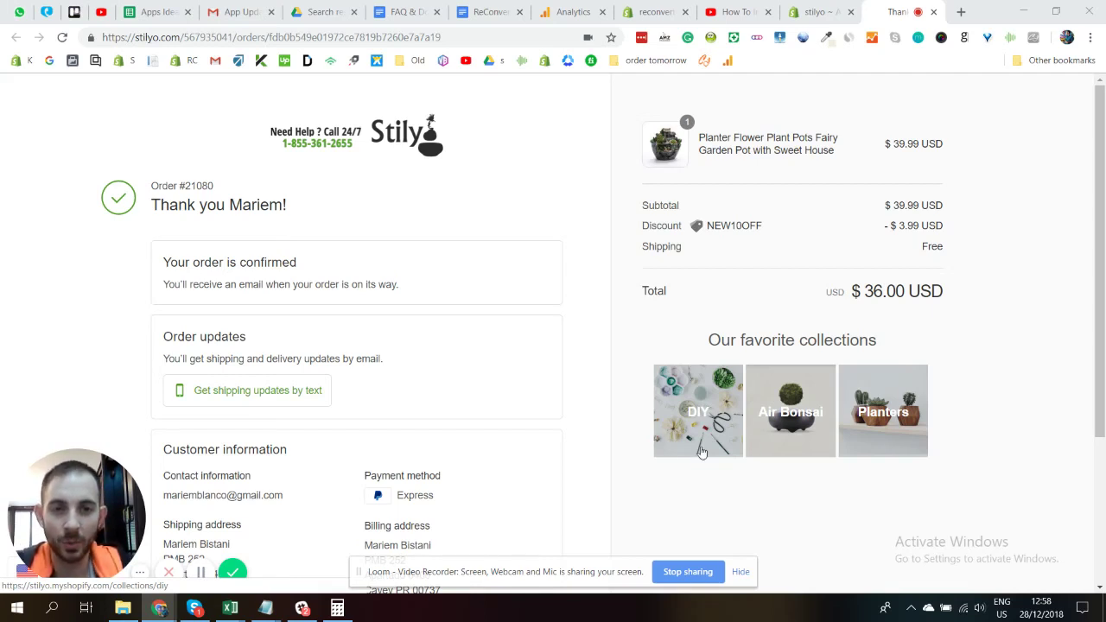
# Switch to the Chrome tab holding ReConvert's Templates page in the Shopify admin.
pyautogui.click(740, 571)
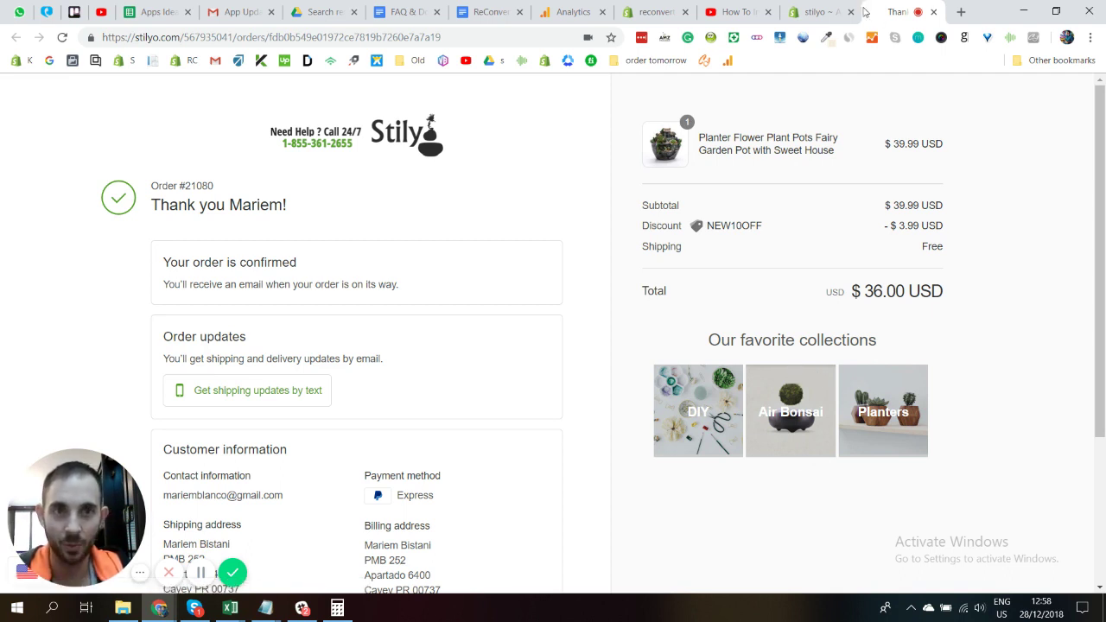
pyautogui.hotkey('ctrl', 'shift', 'Tab')
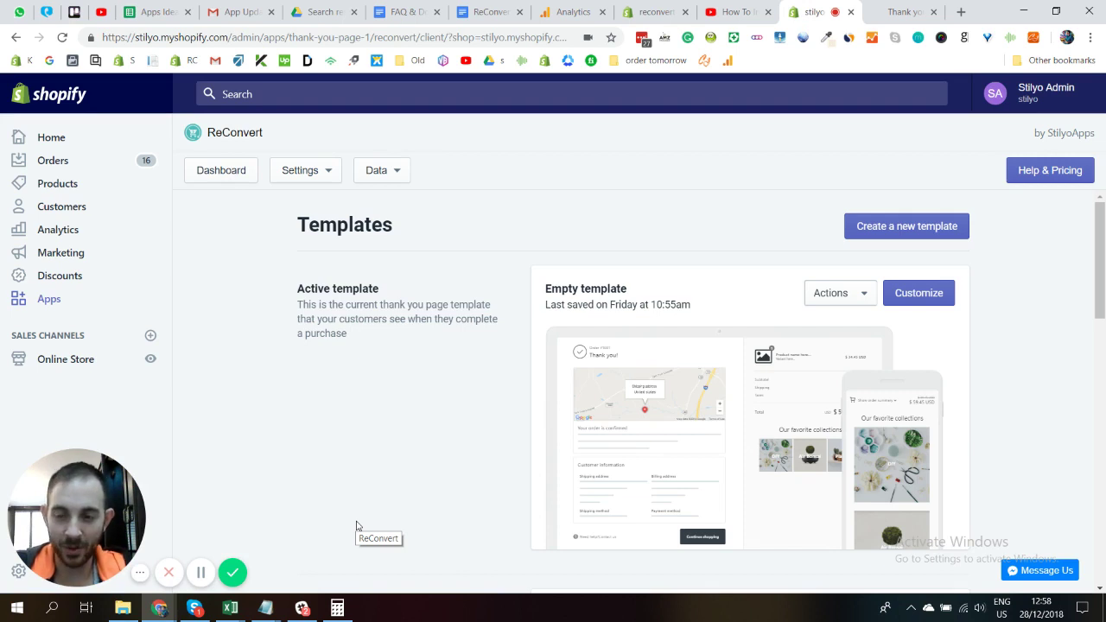
# Open the active Empty template for customizing in ReConvert's thank-you page editor.
pyautogui.click(925, 296)
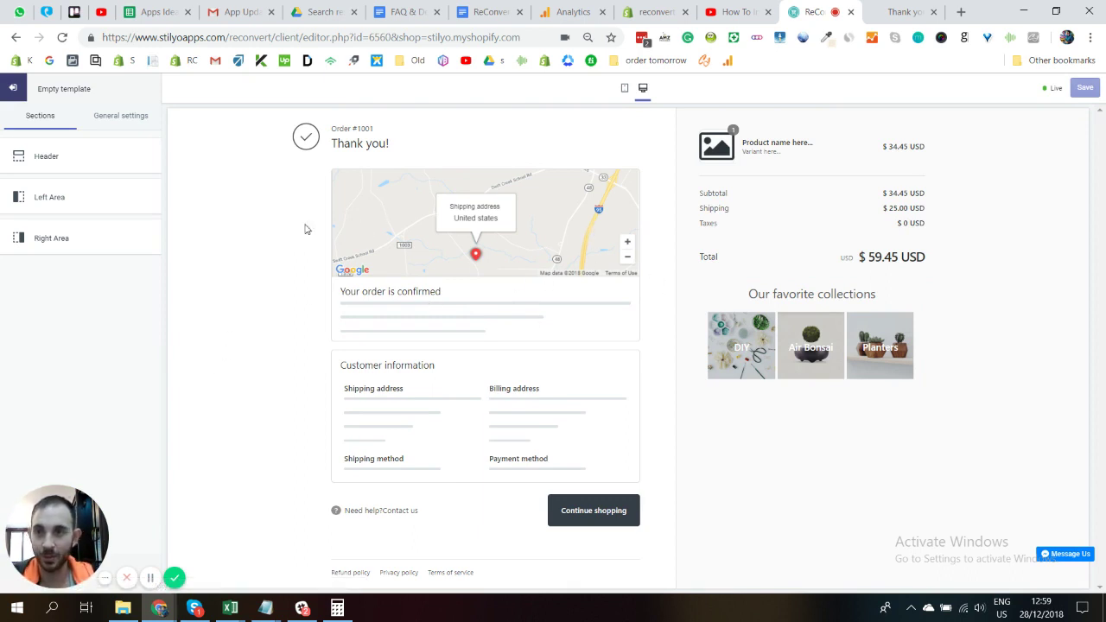
# Add a new Collection list section to the thank-you page's Left Area.
pyautogui.click(82, 201)
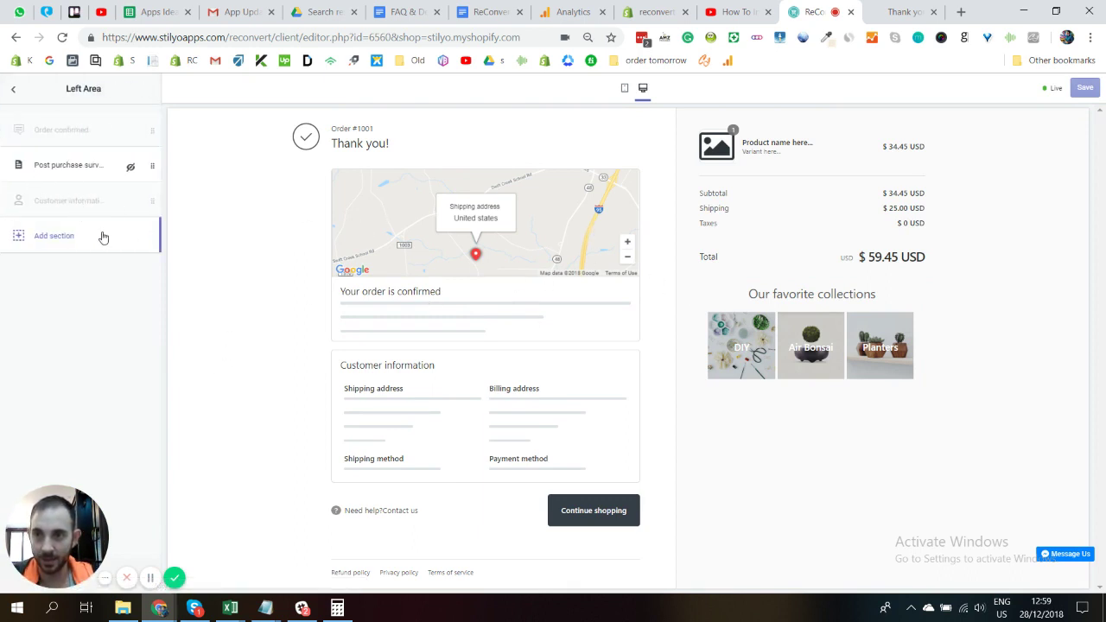
pyautogui.click(83, 238)
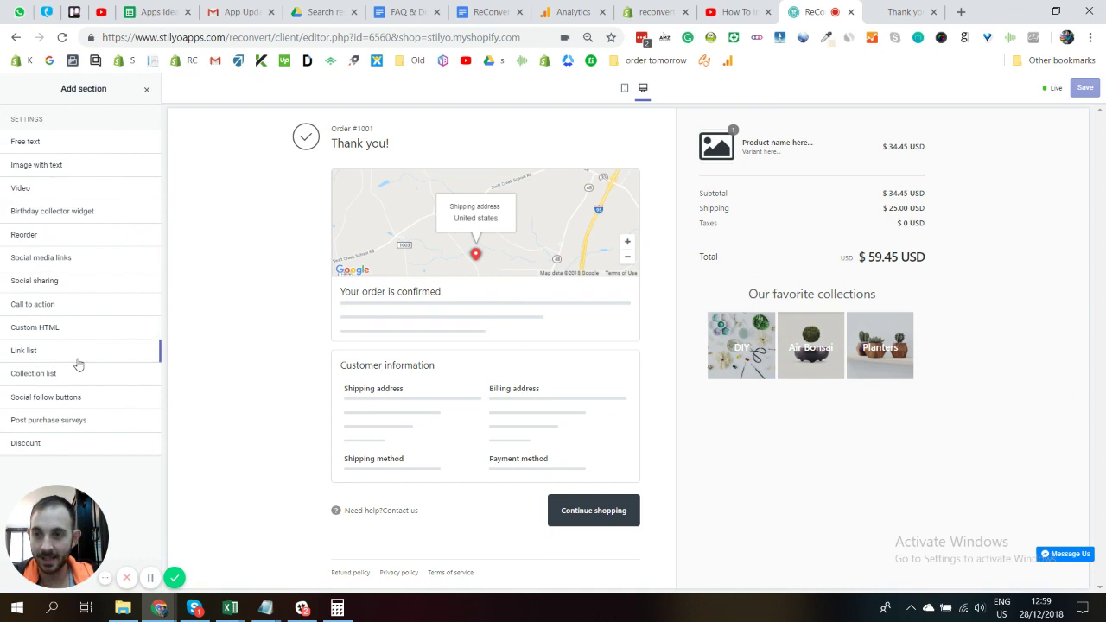
pyautogui.moveTo(42, 381)
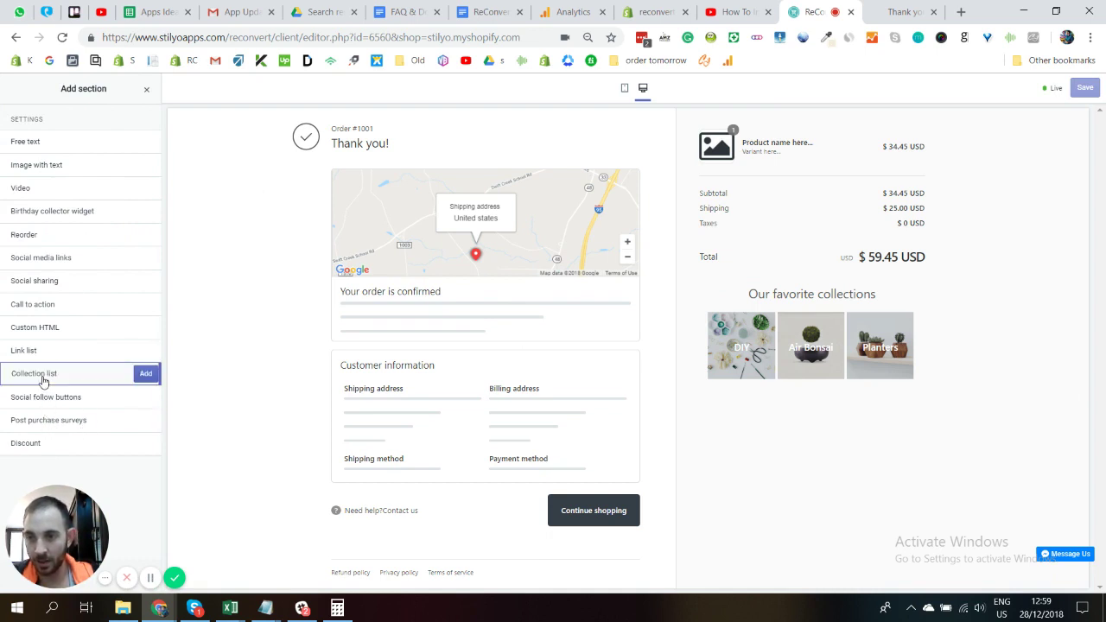
pyautogui.click(145, 374)
pyautogui.scroll(-1, 488, 343)
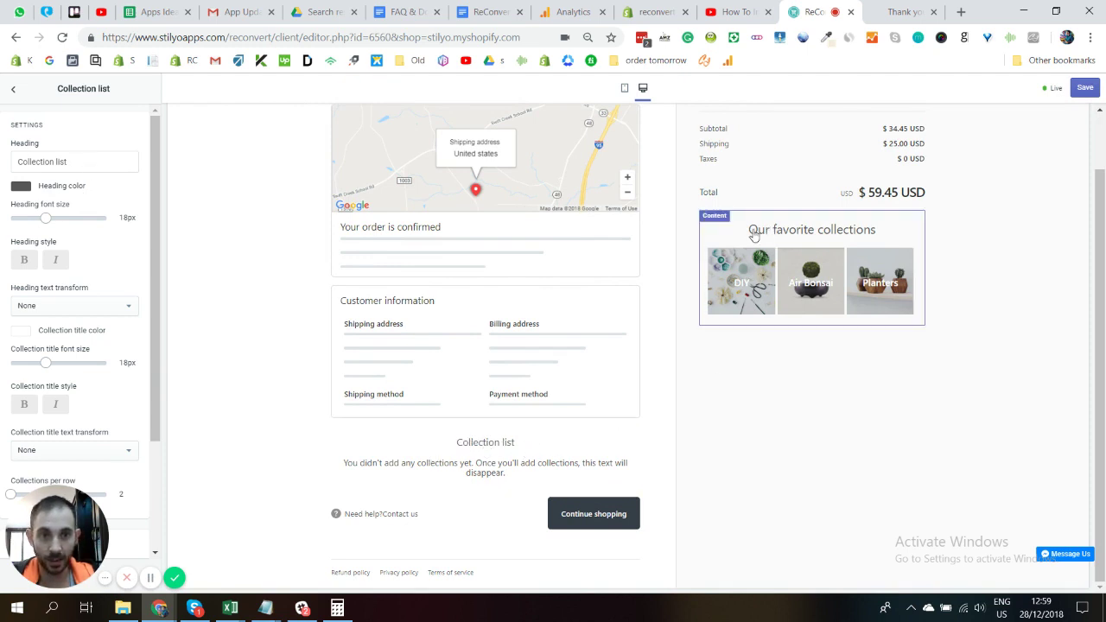
# Replace the collection list heading text with 'Best sellers'.
pyautogui.click(61, 161)
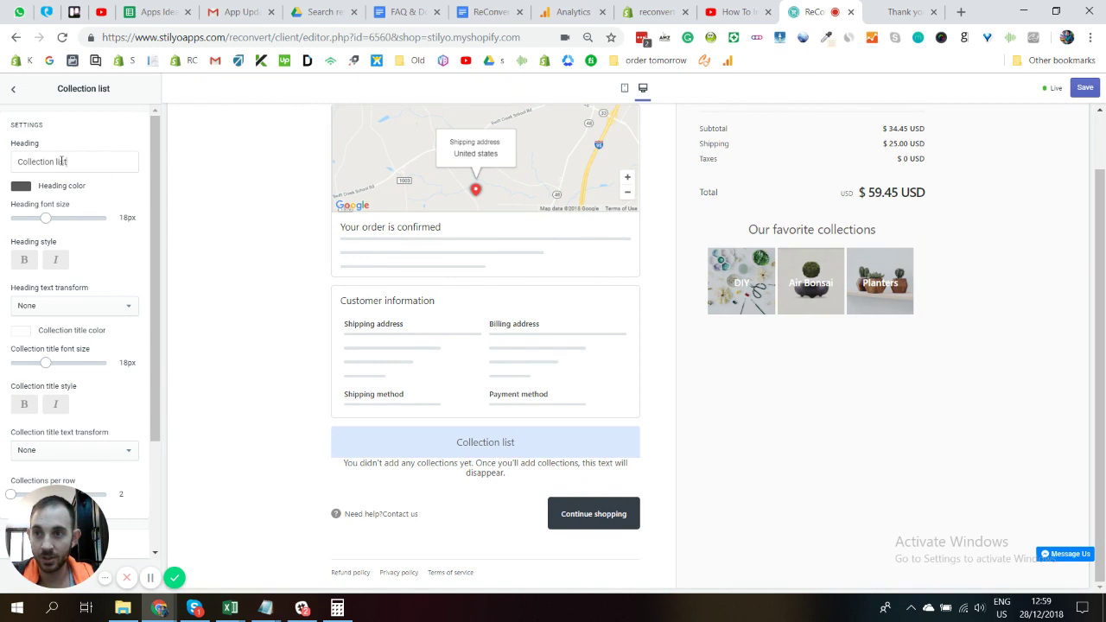
pyautogui.hotkey('ctrl', 'a')
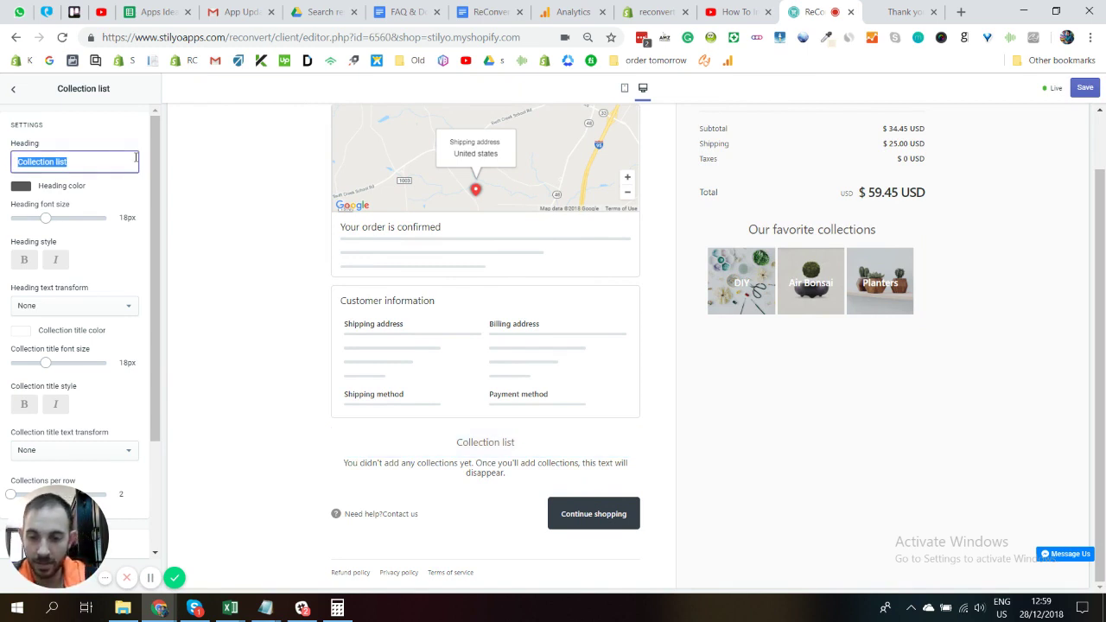
pyautogui.write('Our fa')
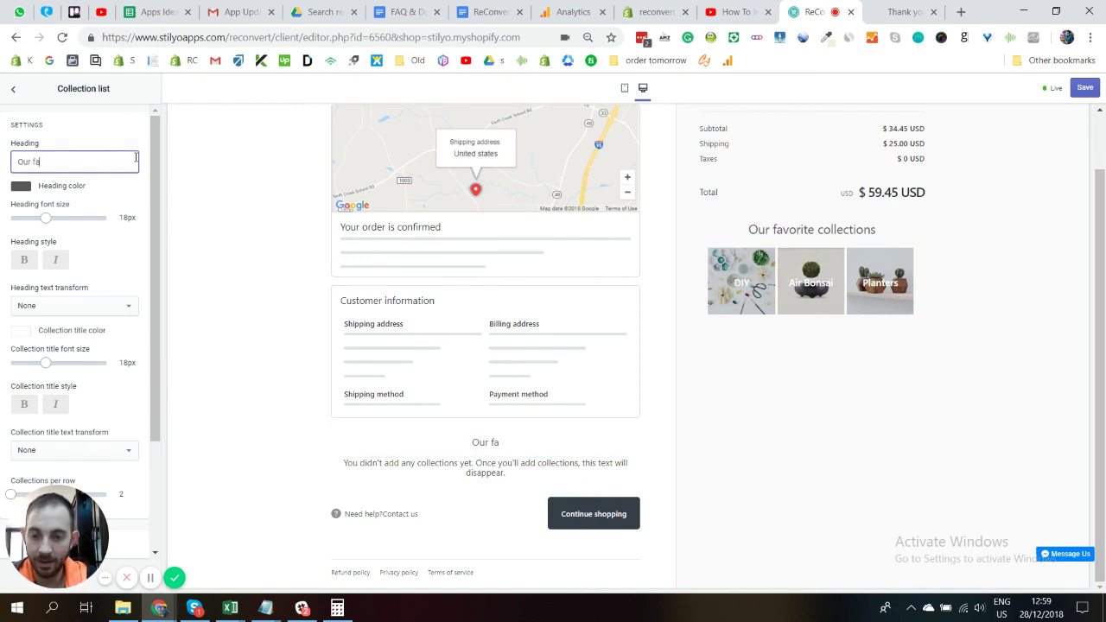
pyautogui.write('vori')
pyautogui.hotkey('ctrl', 'a')
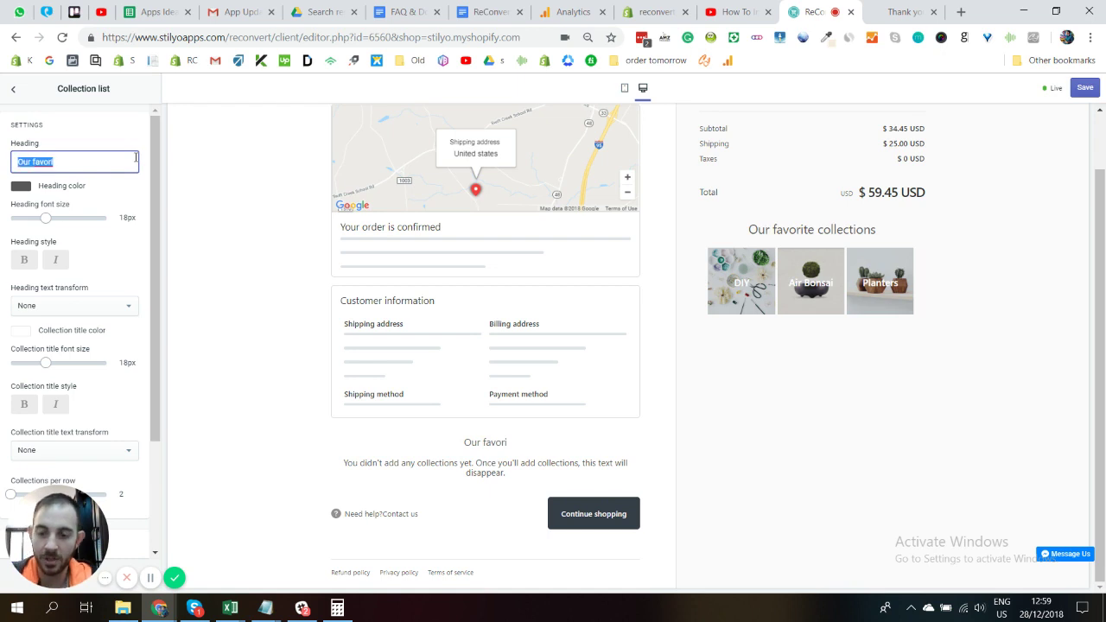
pyautogui.write('Best sellers')
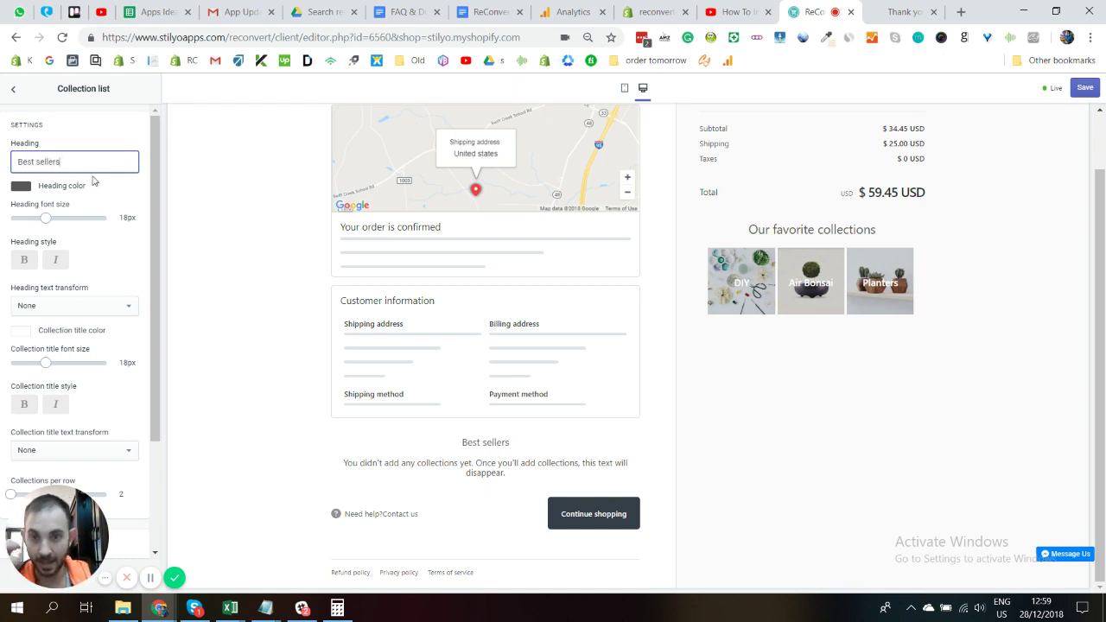
# Set the heading colour to bright red, keeping the font size at 18px.
pyautogui.click(22, 187)
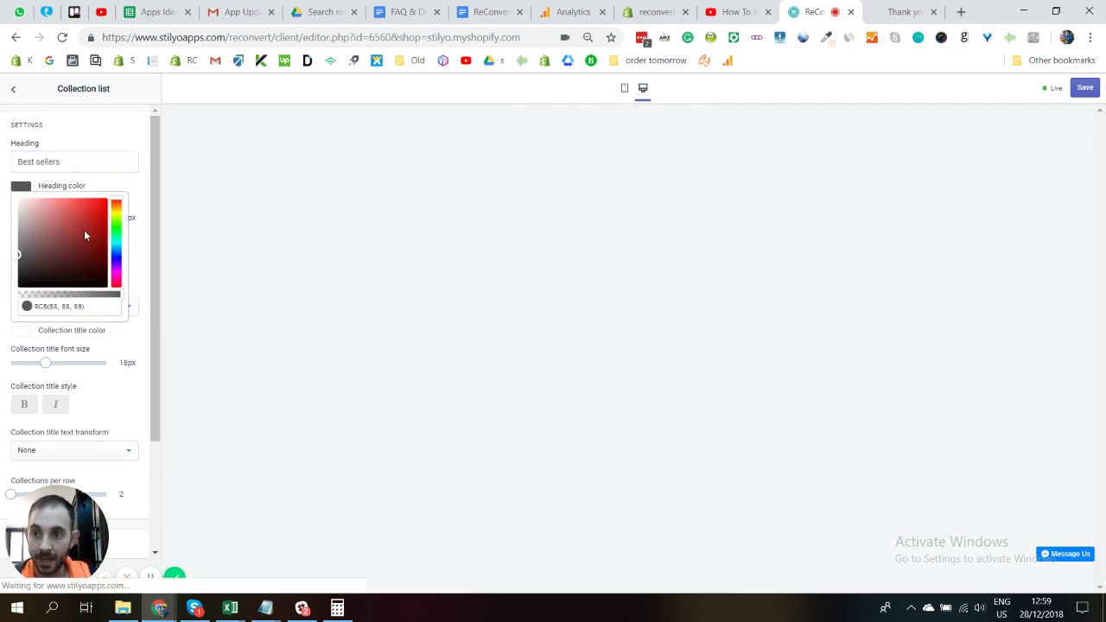
pyautogui.moveTo(84, 229); pyautogui.dragTo(140, 203)
pyautogui.click(131, 192)
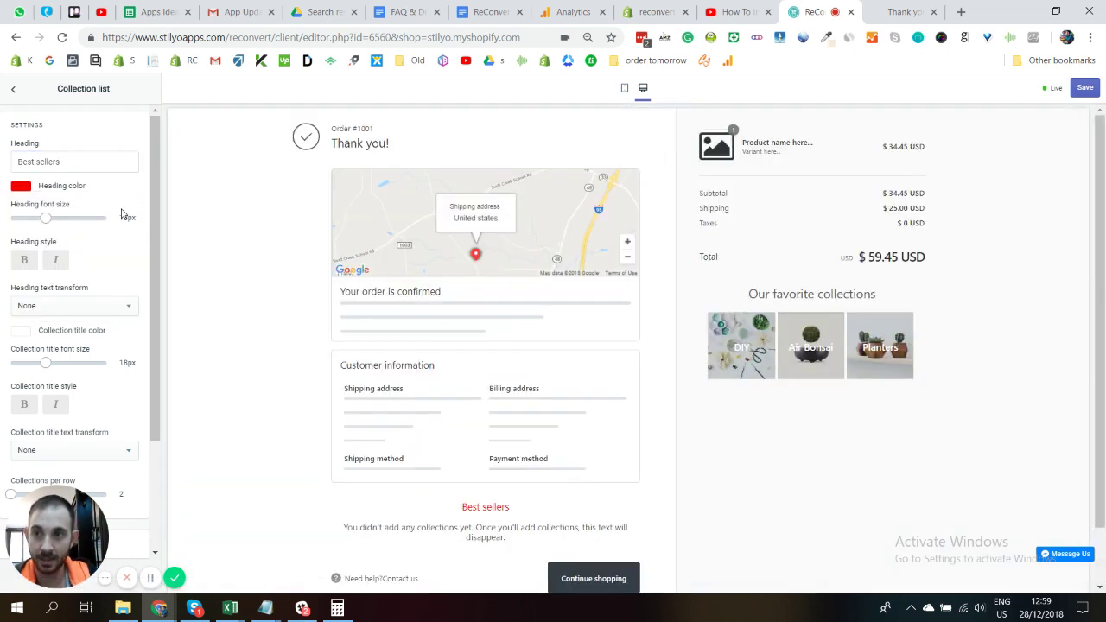
pyautogui.moveTo(46, 218); pyautogui.dragTo(108, 218)
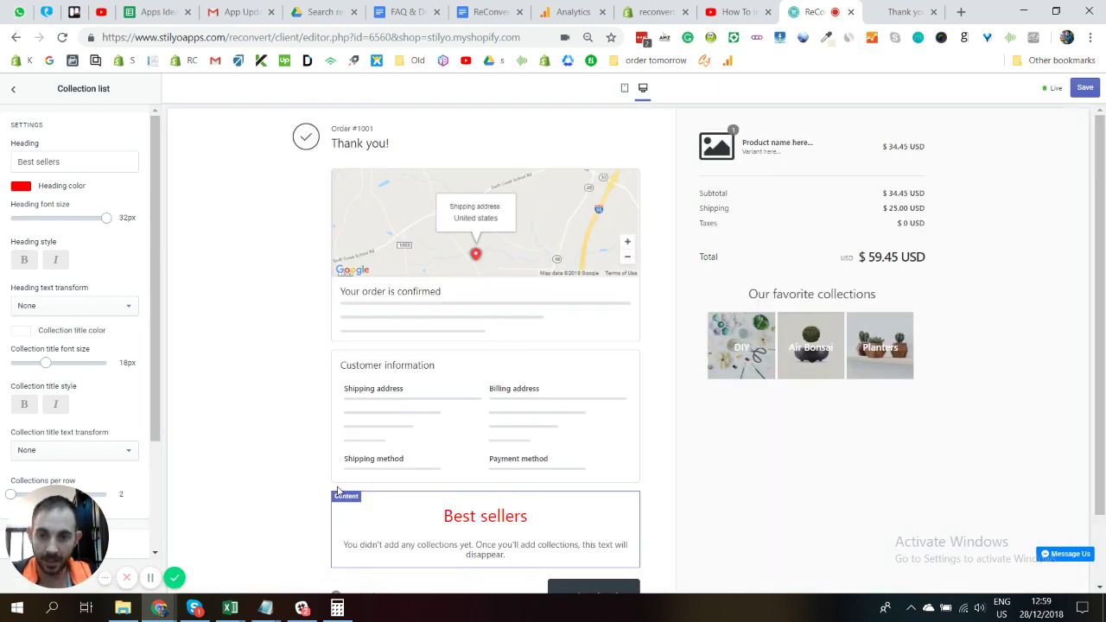
pyautogui.scroll(-1, 95, 190)
pyautogui.moveTo(105, 169); pyautogui.dragTo(46, 169)
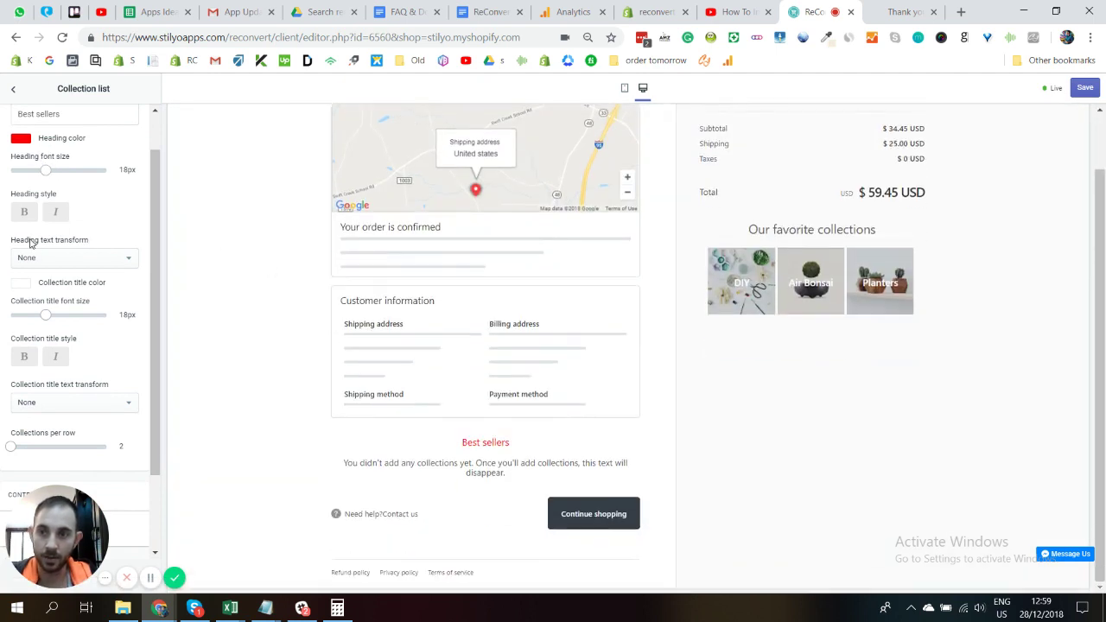
# Make the heading bold, not italic, with UPPERCASE text transform.
pyautogui.click(55, 214)
pyautogui.click(24, 211)
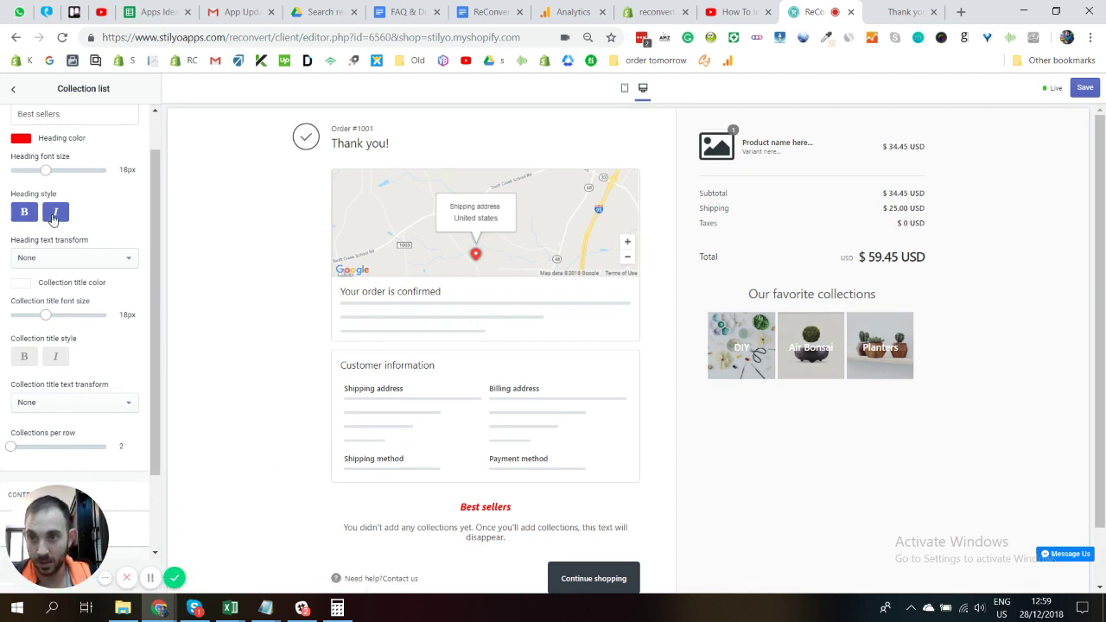
pyautogui.click(55, 216)
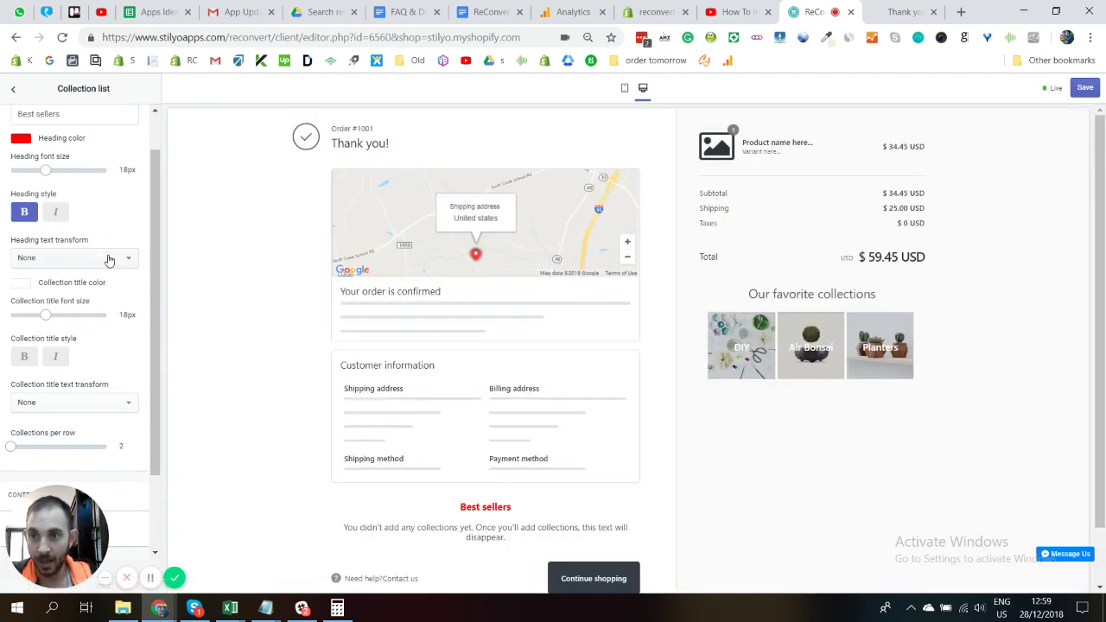
pyautogui.click(107, 258)
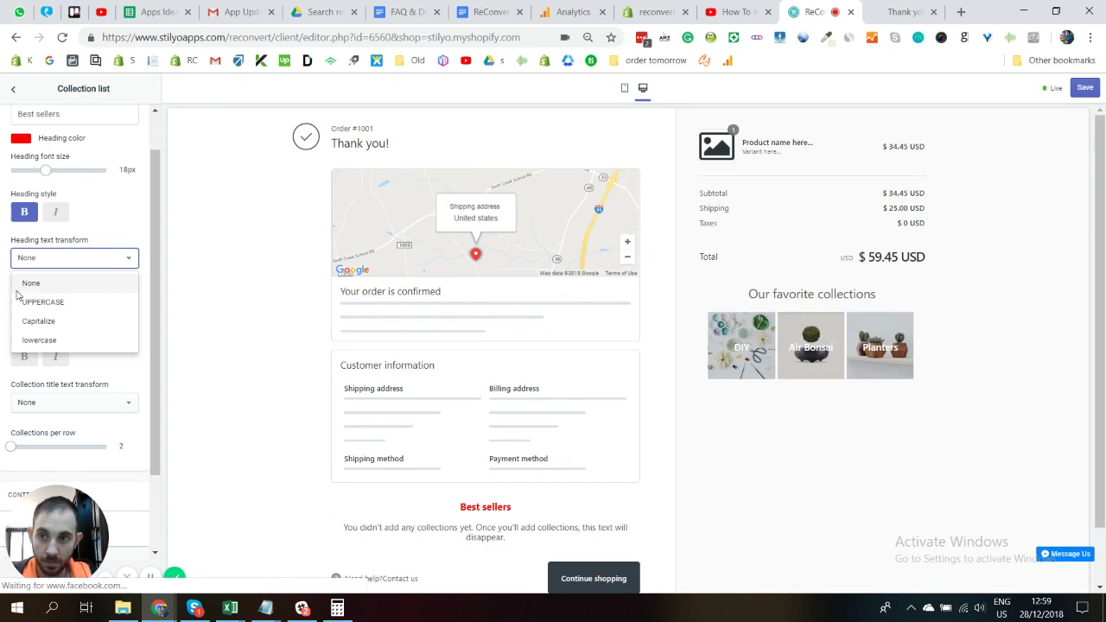
pyautogui.click(91, 304)
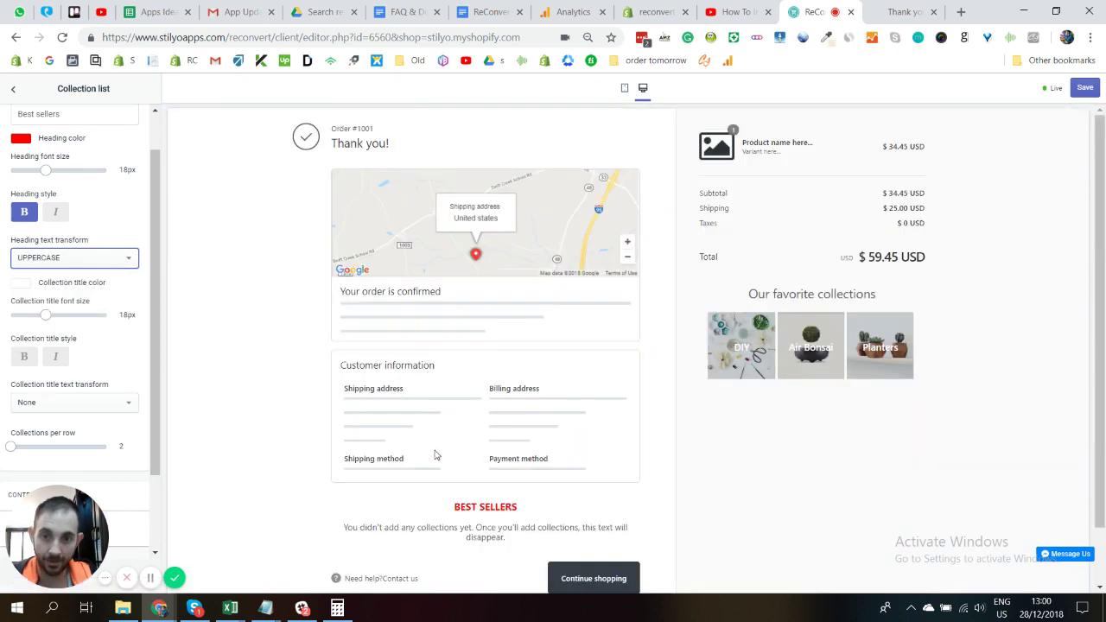
# Add a collection entry to the list and set it to the Sale collection.
pyautogui.scroll(-1, 70, 325)
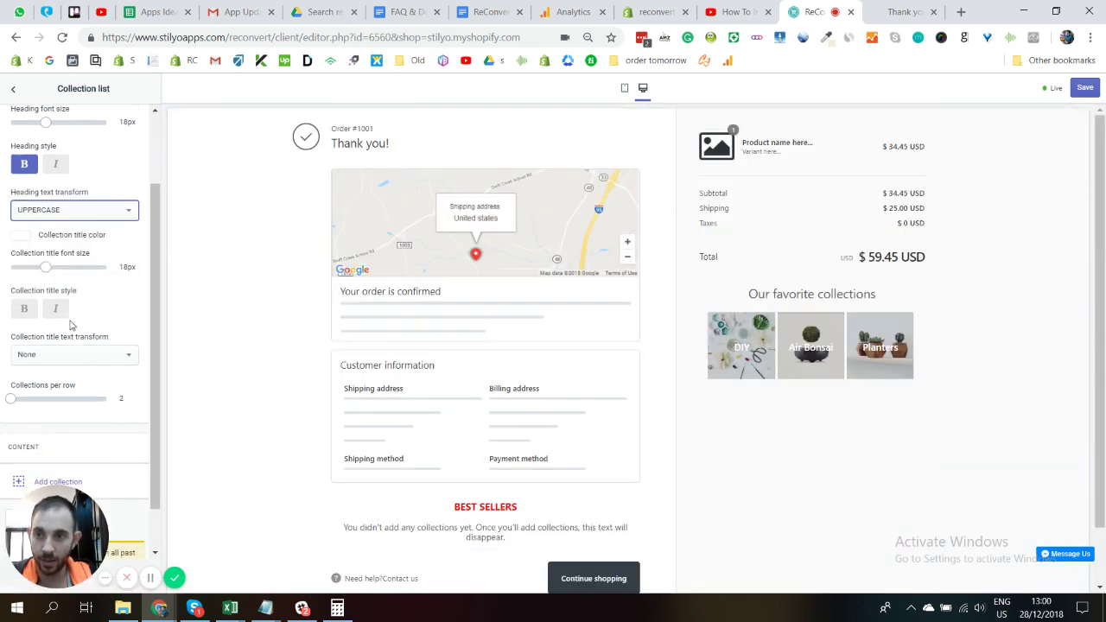
pyautogui.scroll(-1, 64, 257)
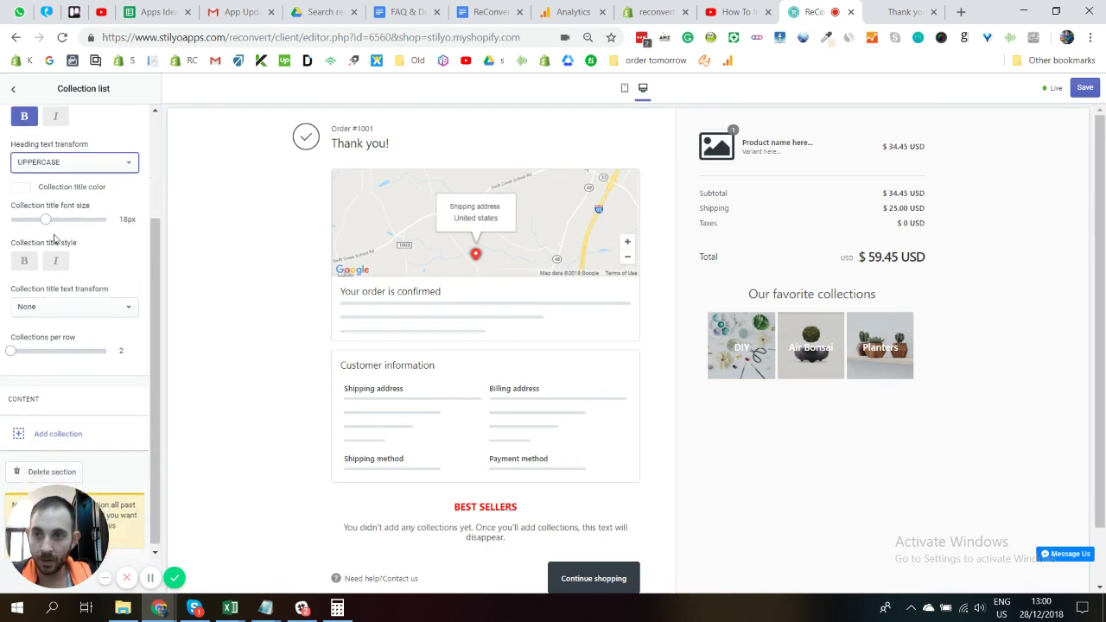
pyautogui.click(48, 437)
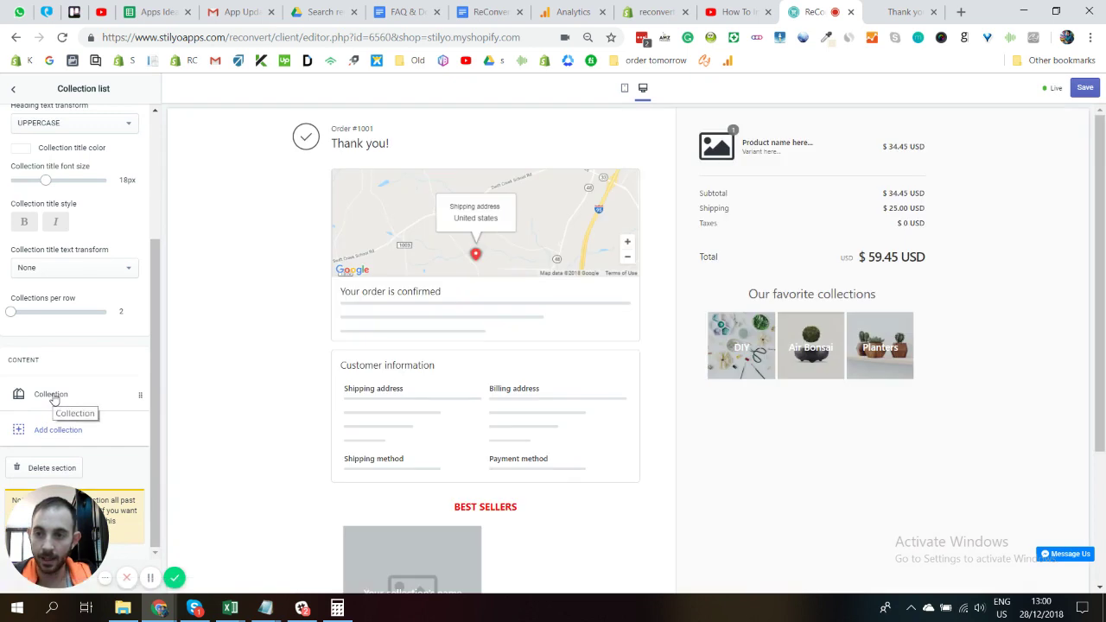
pyautogui.click(54, 397)
pyautogui.scroll(-2, 56, 397)
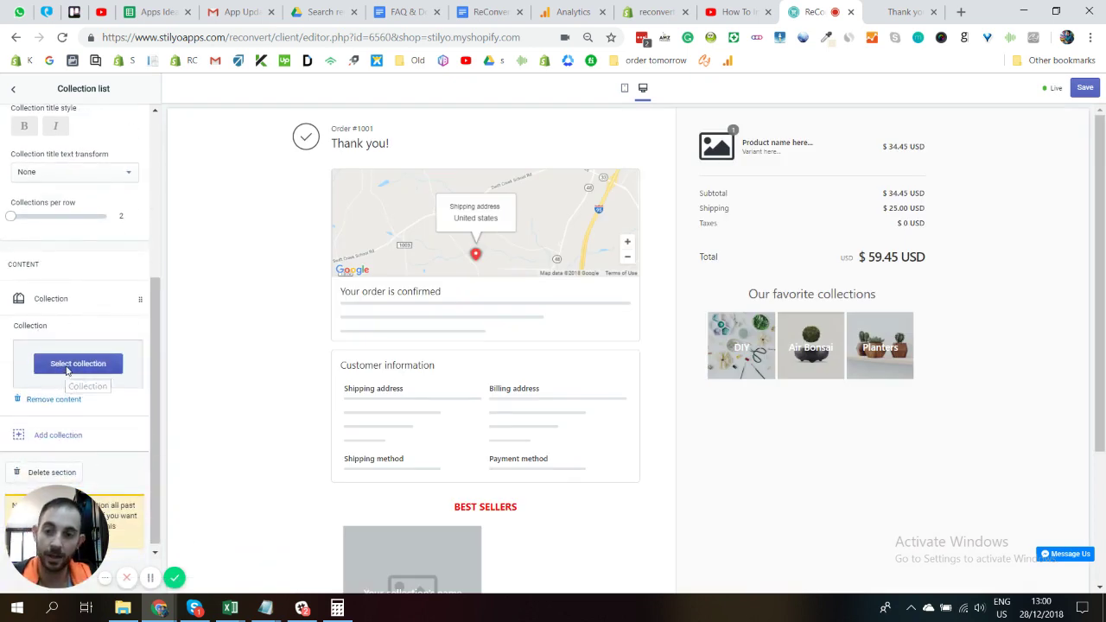
pyautogui.click(67, 367)
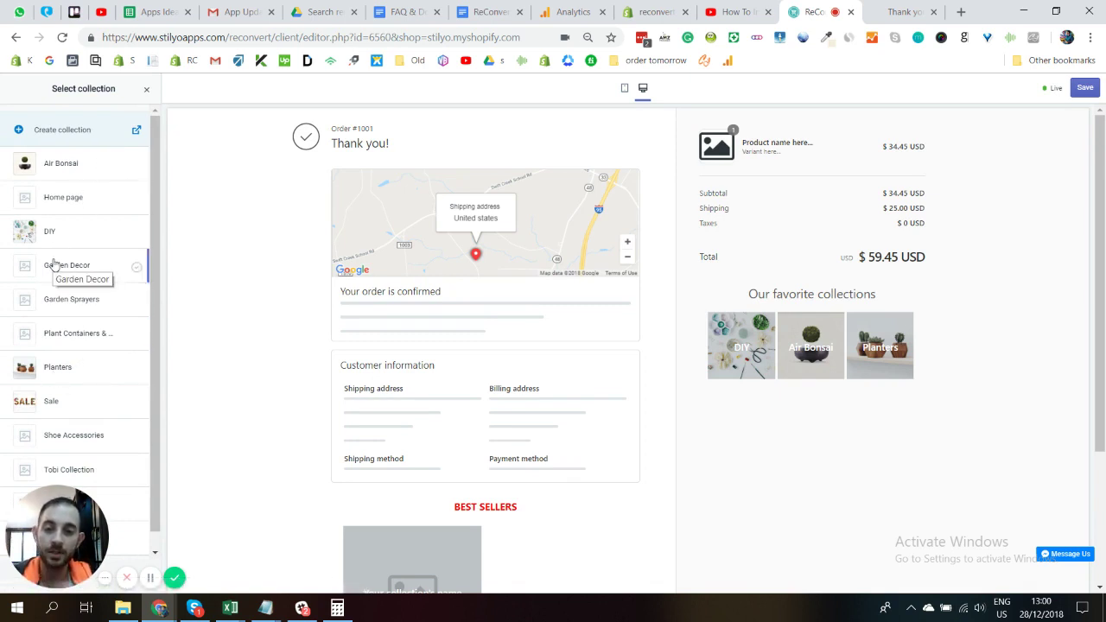
pyautogui.scroll(-1, 447, 442)
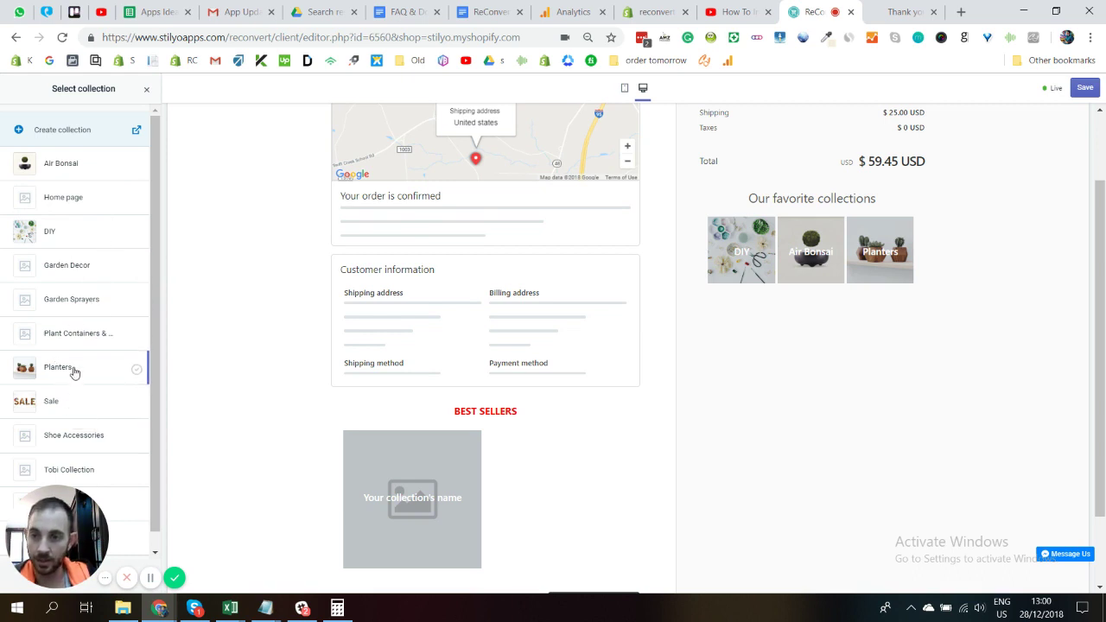
pyautogui.click(95, 407)
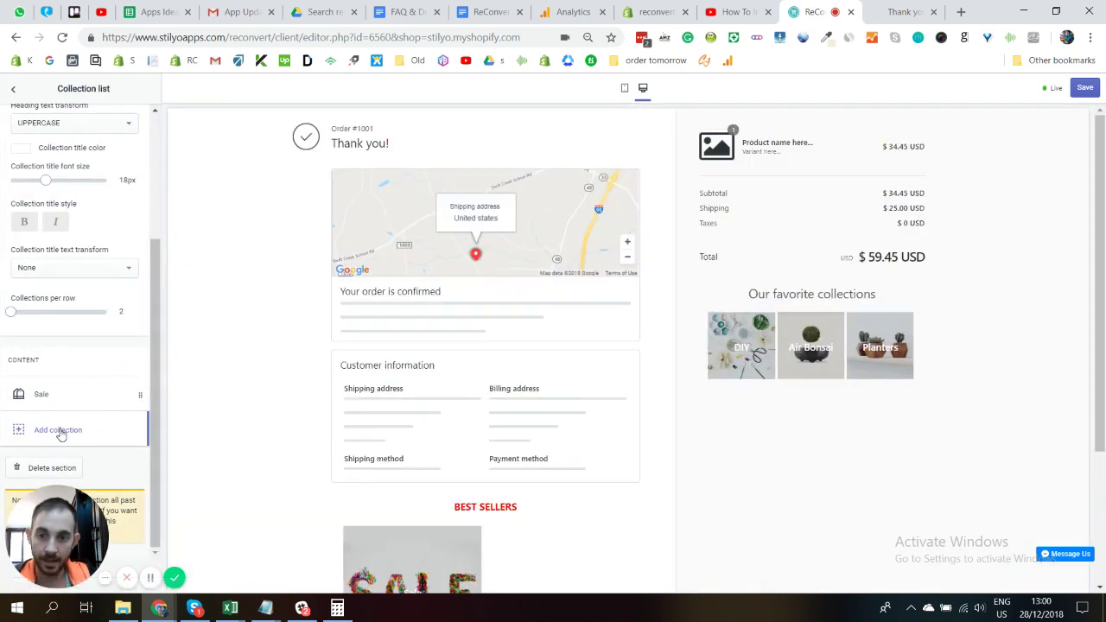
# Add a second collection entry set to Air Bonsai.
pyautogui.click(57, 430)
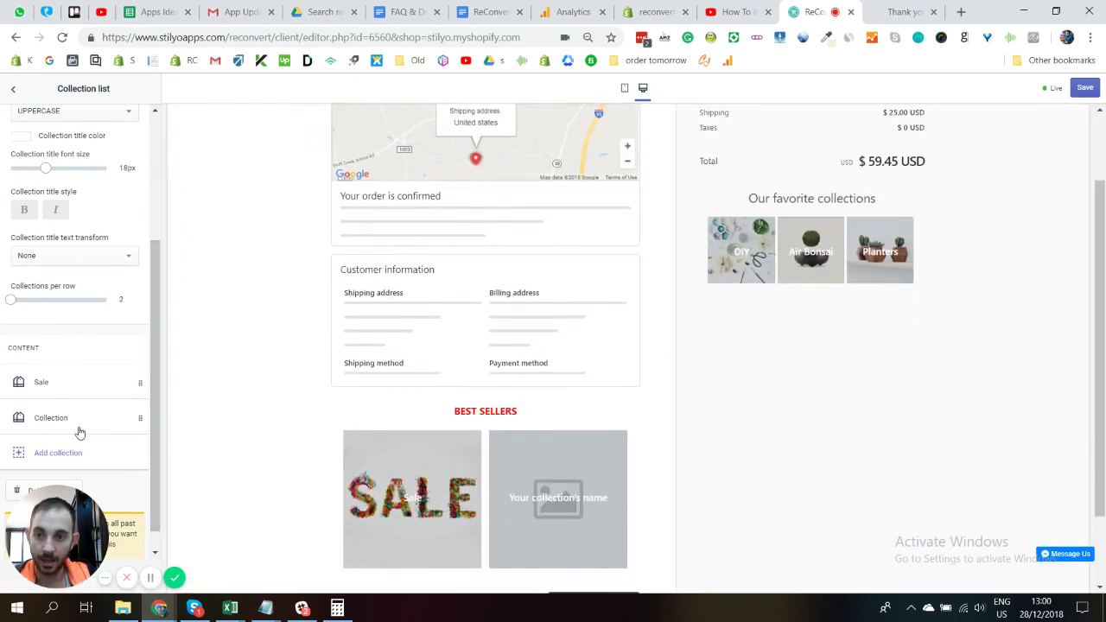
pyautogui.click(77, 423)
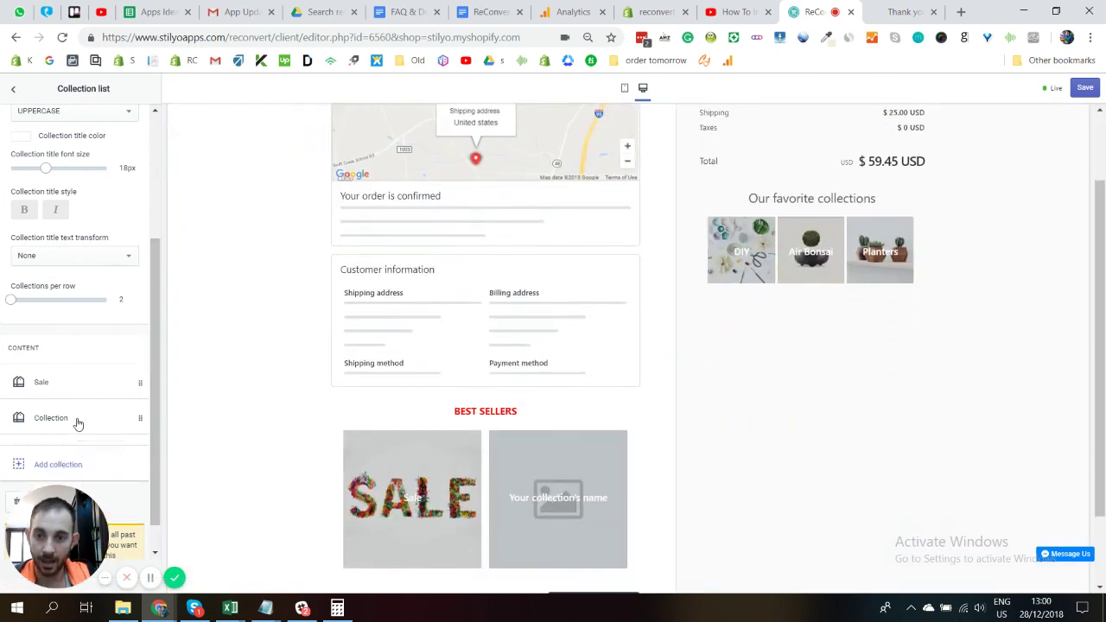
pyautogui.click(110, 486)
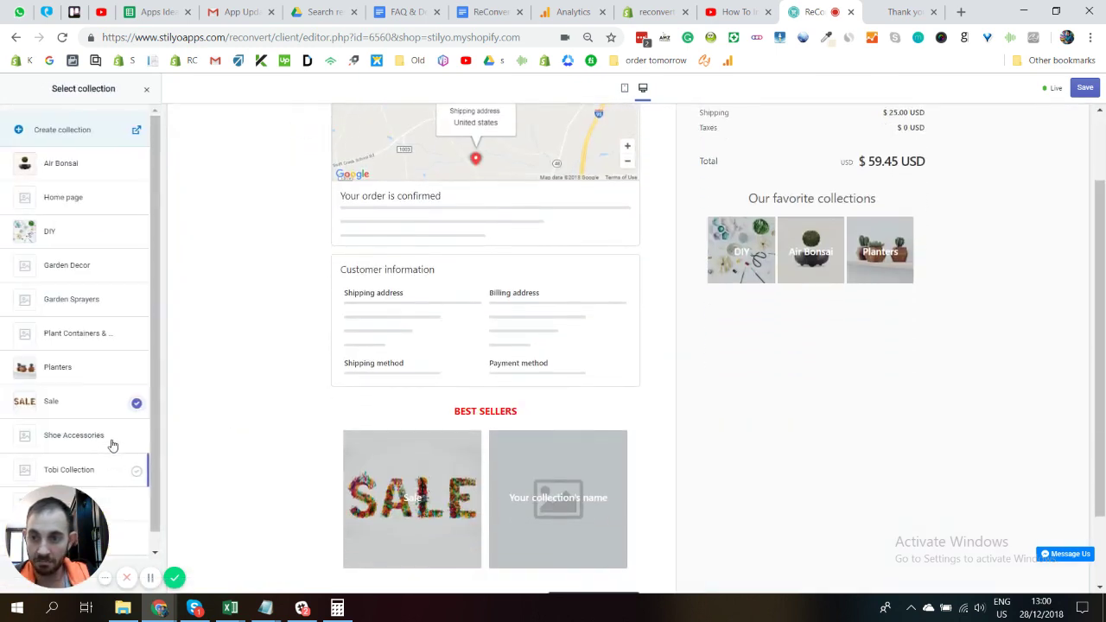
pyautogui.click(86, 172)
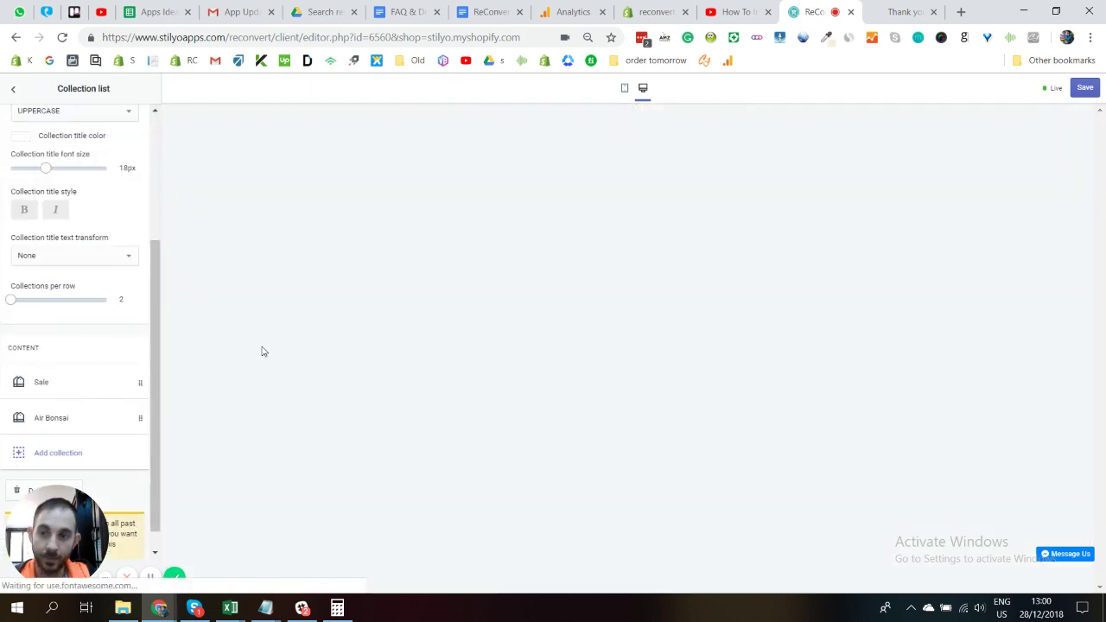
# Add a third collection entry and bring up its list of store collections.
pyautogui.scroll(-2, 294, 337)
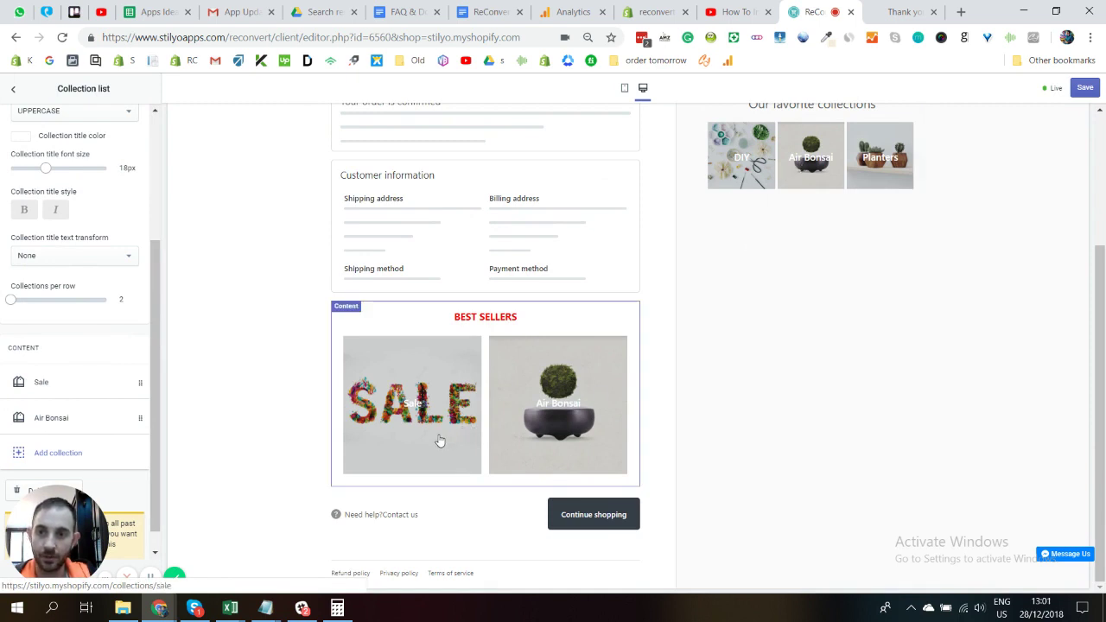
pyautogui.moveTo(12, 299)
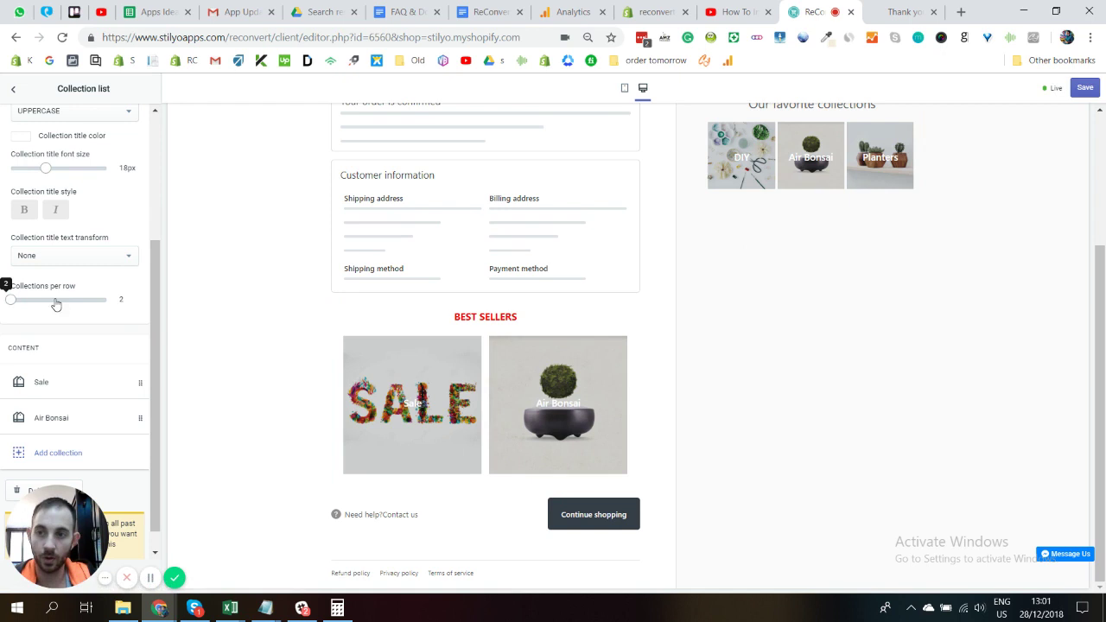
pyautogui.click(49, 455)
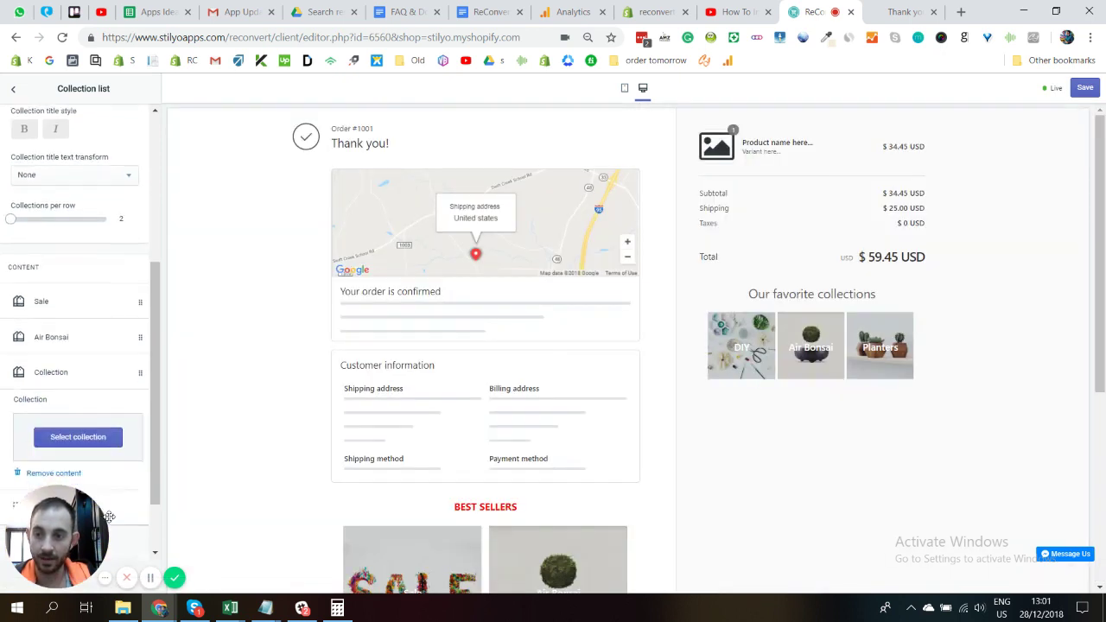
pyautogui.click(86, 419)
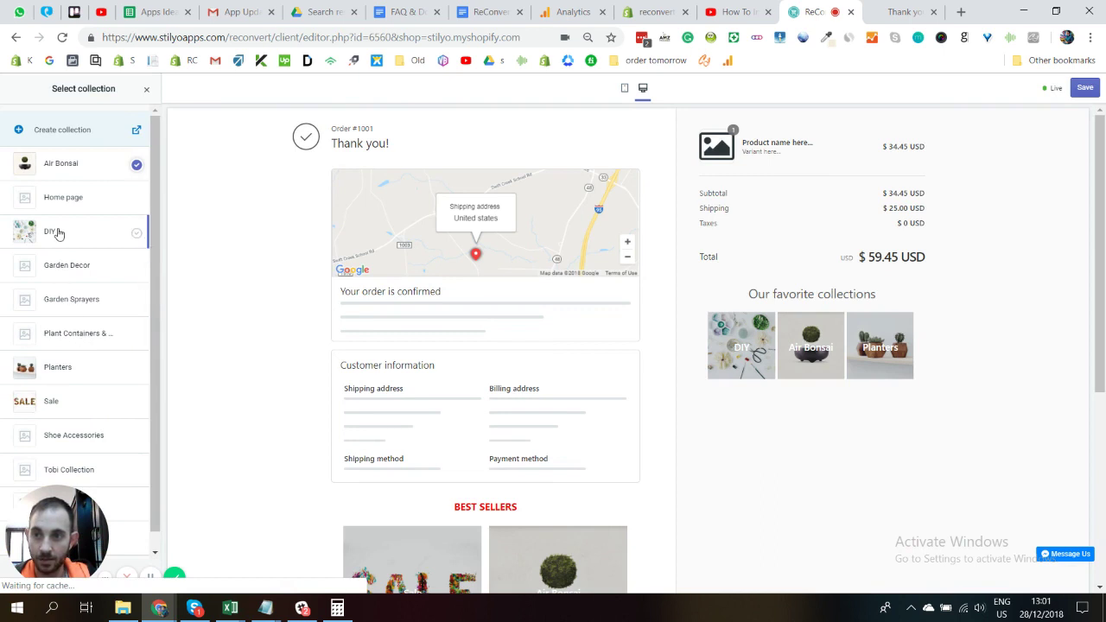
# Choose DIY for the third entry and keep Collections per row at 2 after trying 3.
pyautogui.click(89, 232)
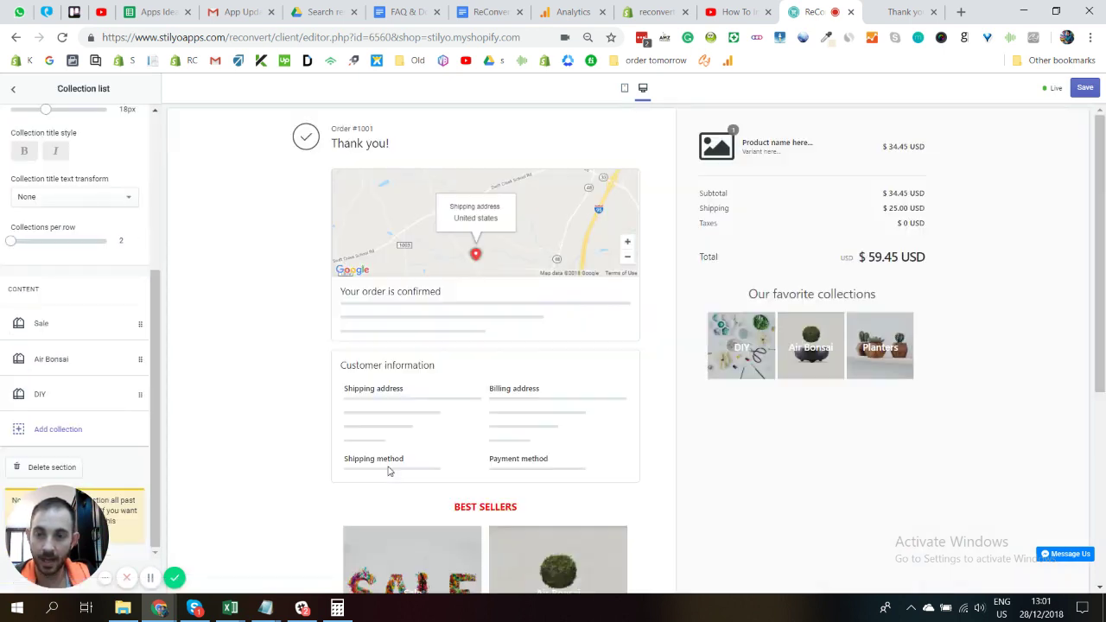
pyautogui.scroll(-5, 476, 429)
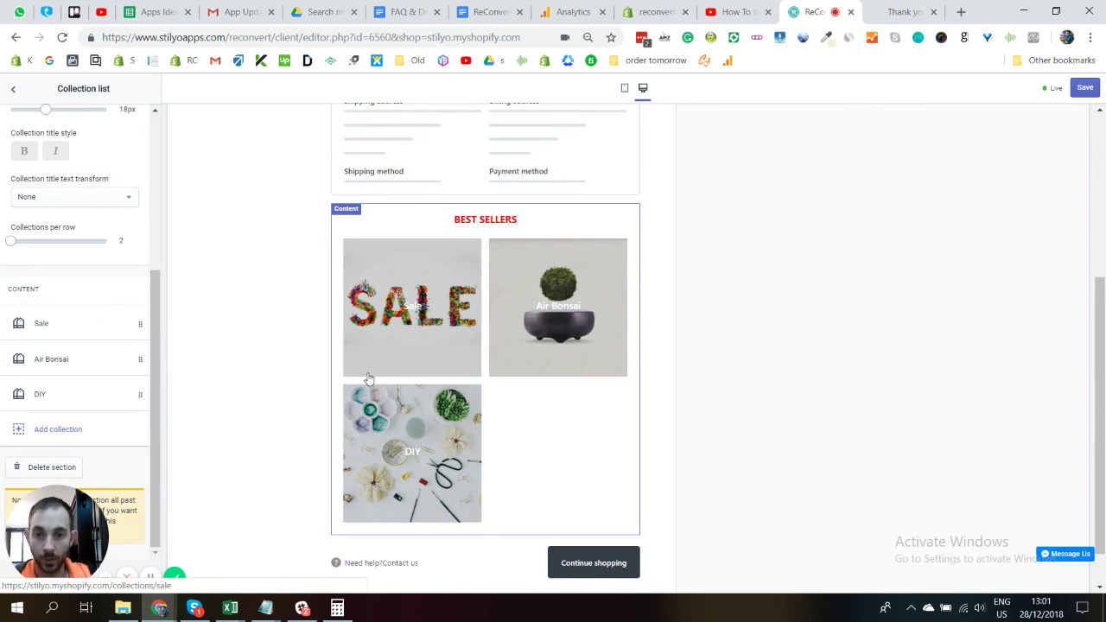
pyautogui.moveTo(12, 242); pyautogui.dragTo(104, 241)
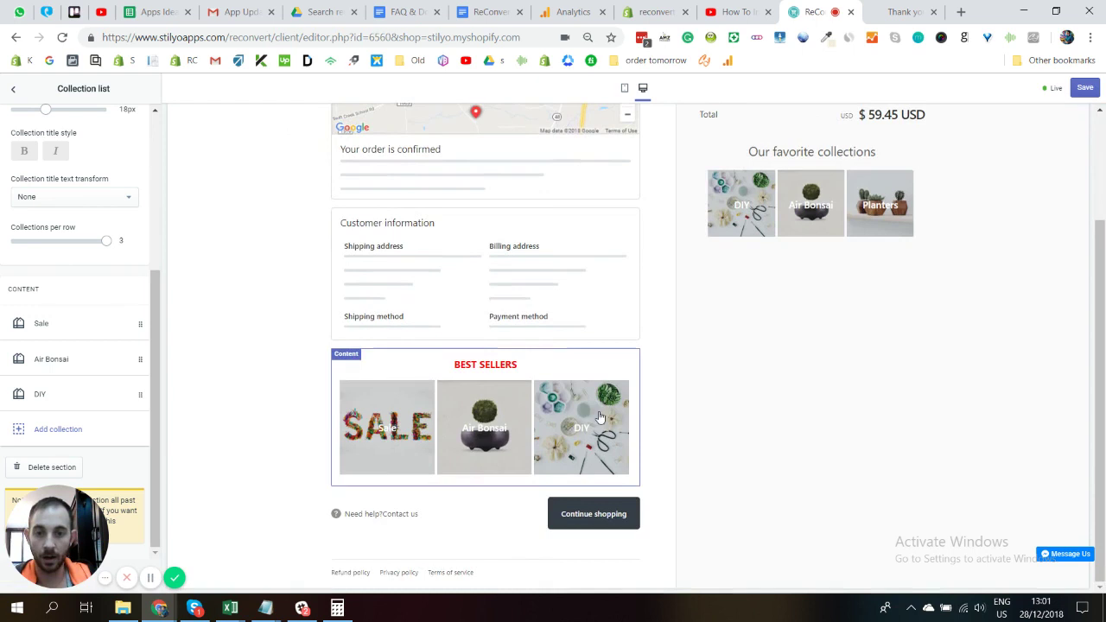
pyautogui.scroll(-3, 609, 422)
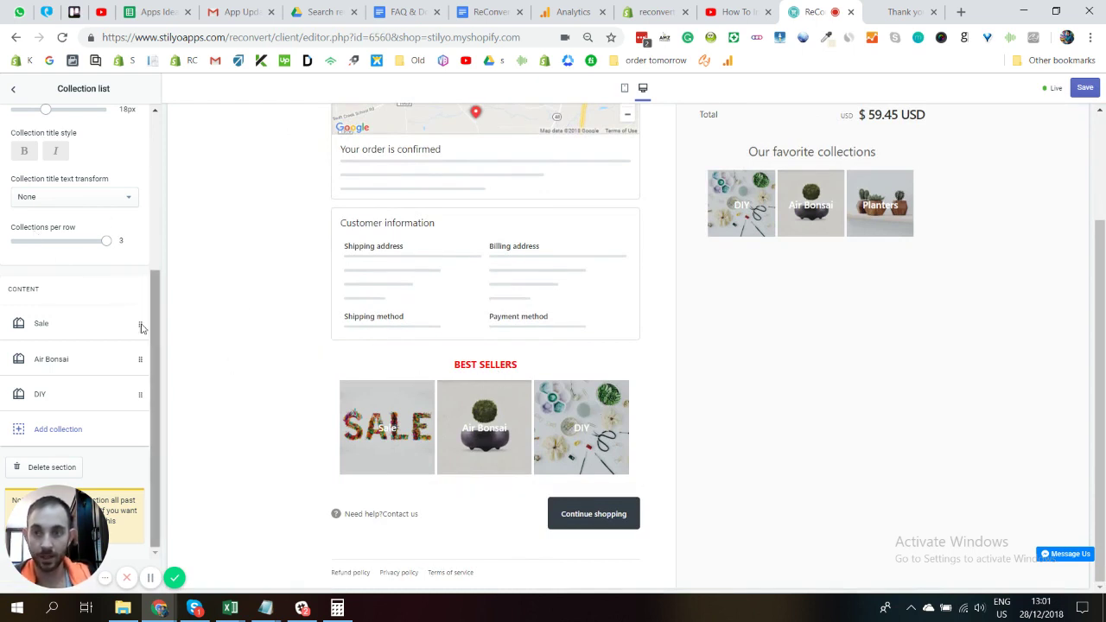
pyautogui.moveTo(105, 241); pyautogui.dragTo(3, 242)
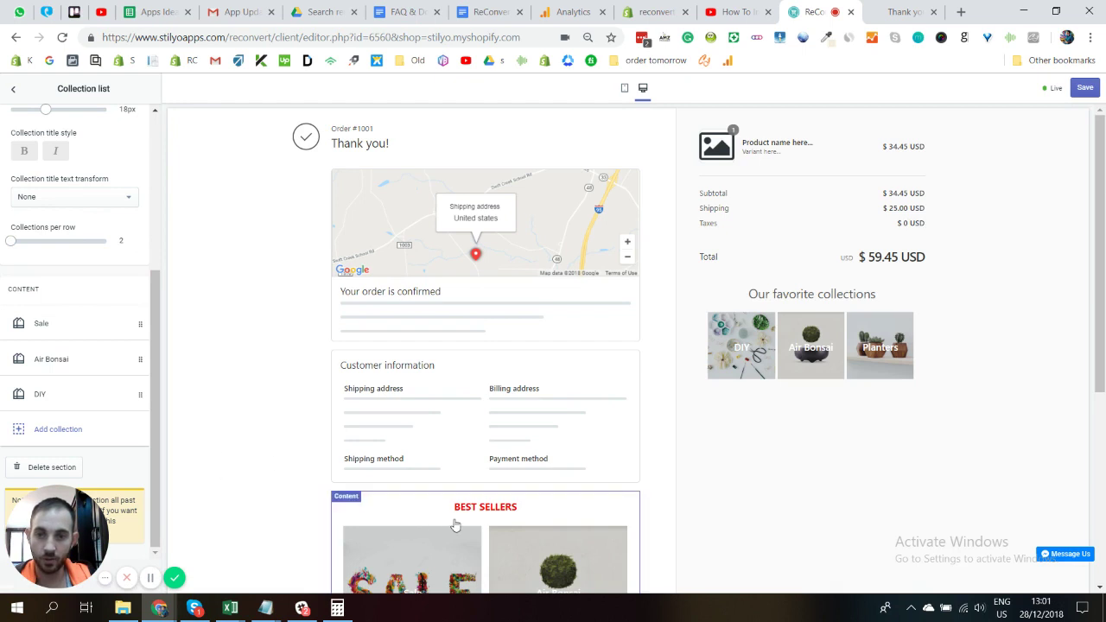
pyautogui.scroll(-3, 471, 505)
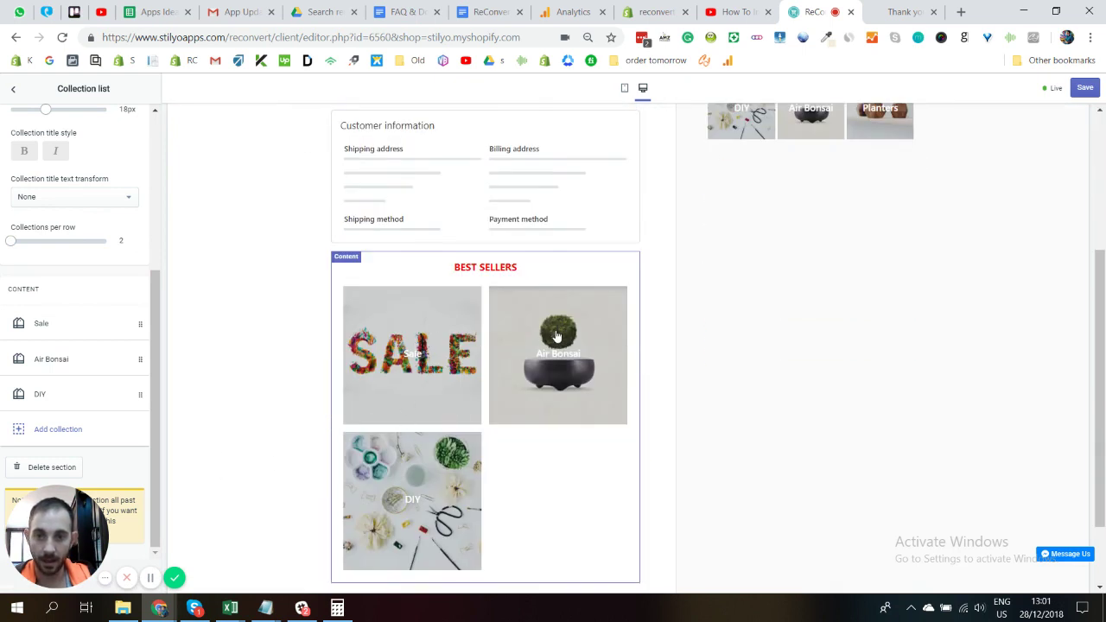
# Set the collection title colour to red and its font size to 32px.
pyautogui.scroll(2, 93, 298)
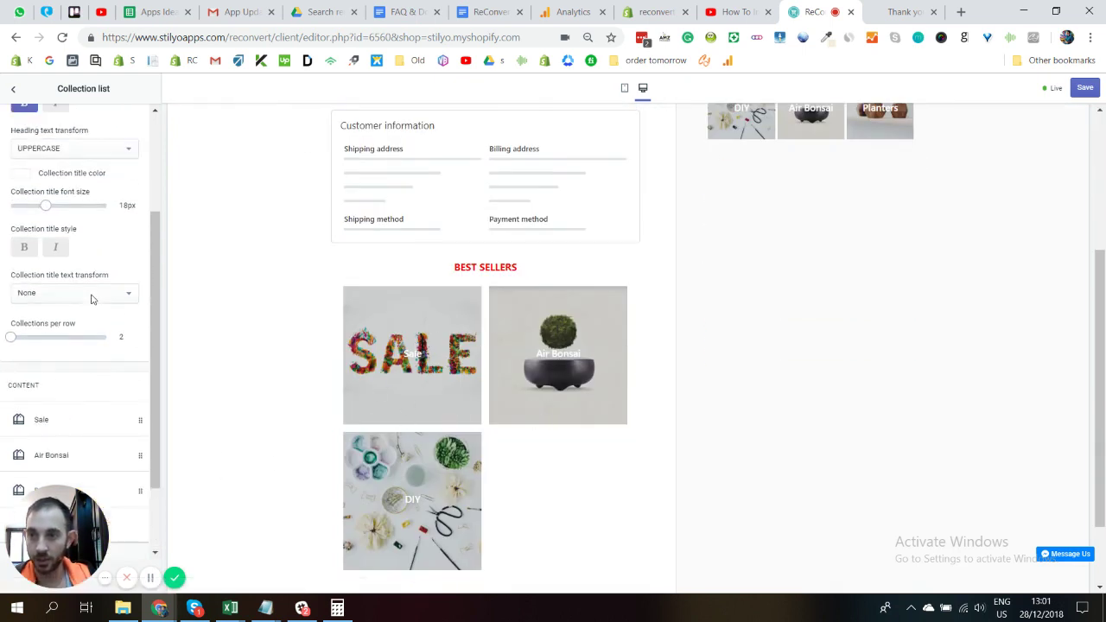
pyautogui.click(24, 172)
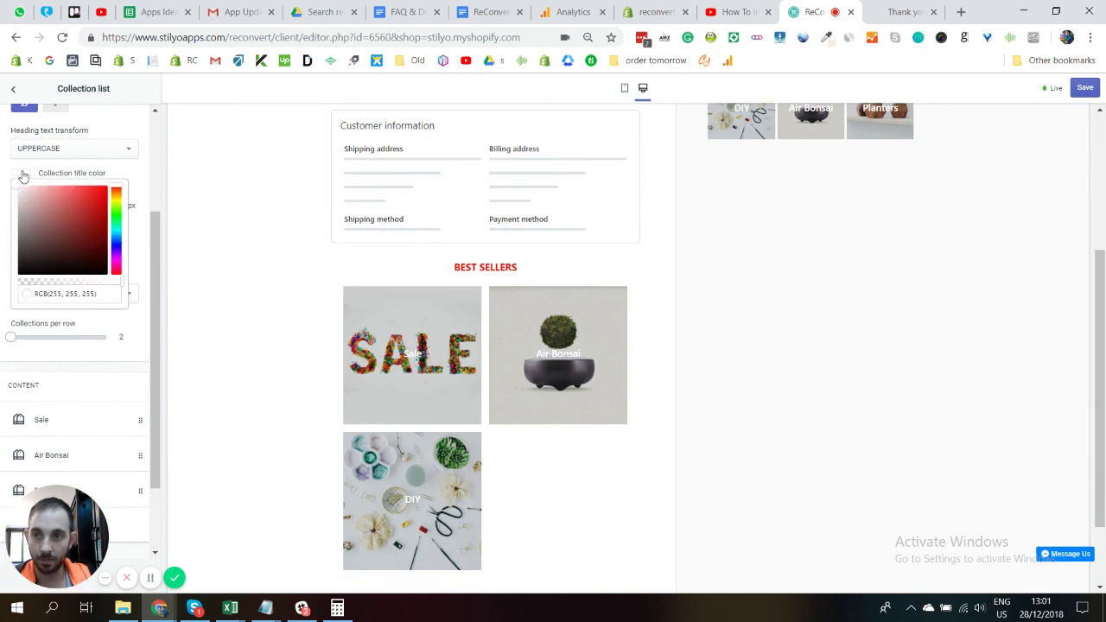
pyautogui.moveTo(39, 205); pyautogui.dragTo(0, 372)
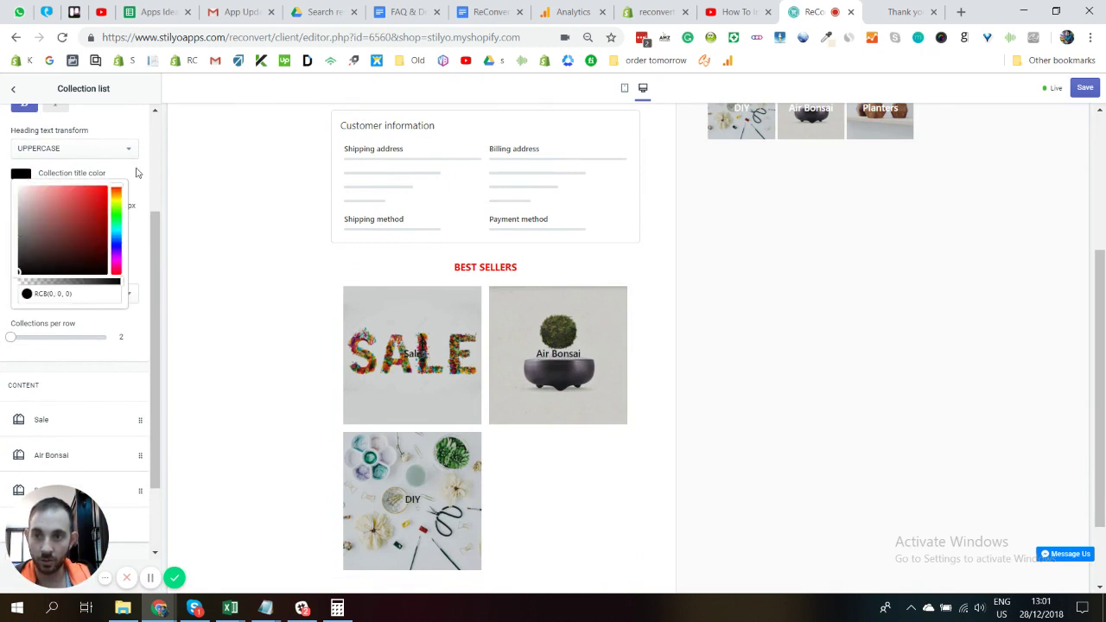
pyautogui.click(135, 173)
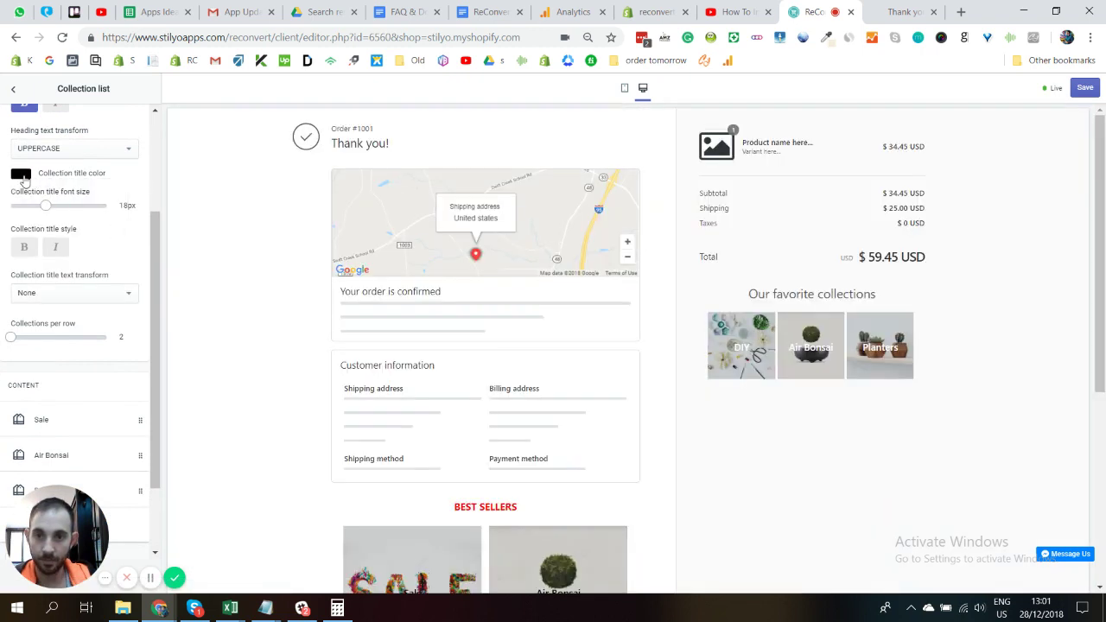
pyautogui.click(21, 176)
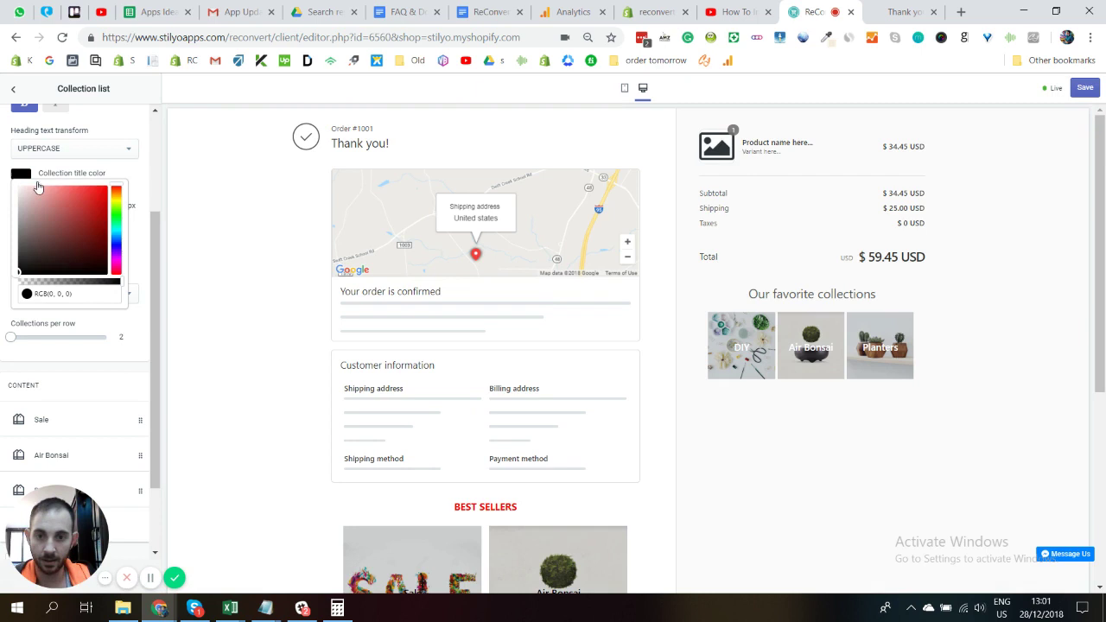
pyautogui.moveTo(80, 239); pyautogui.dragTo(136, 180)
pyautogui.click(190, 250)
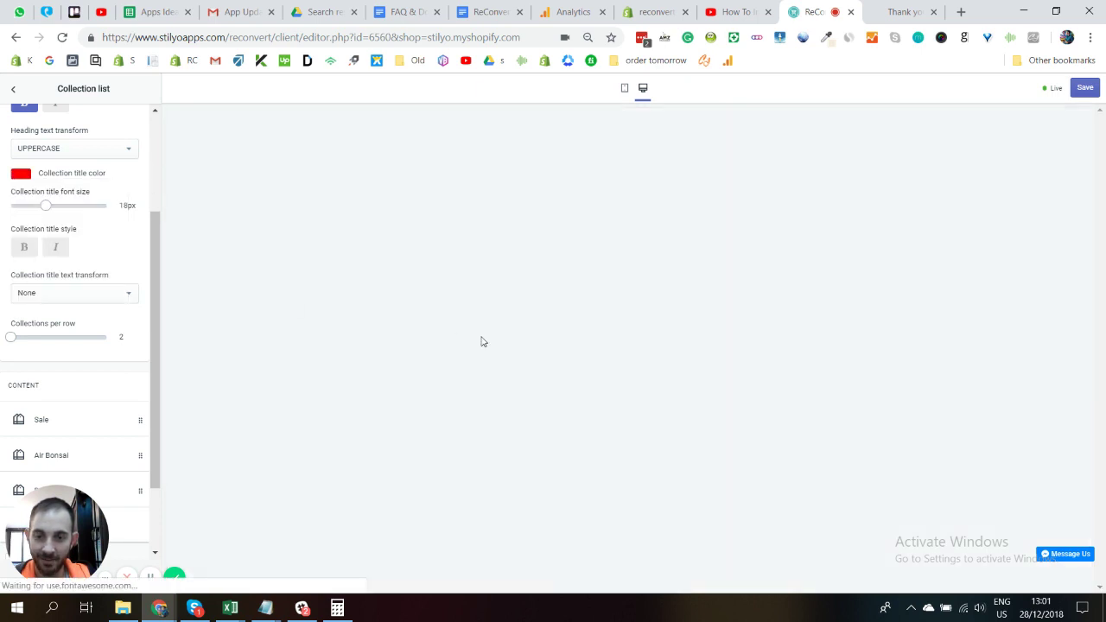
pyautogui.scroll(-5, 444, 527)
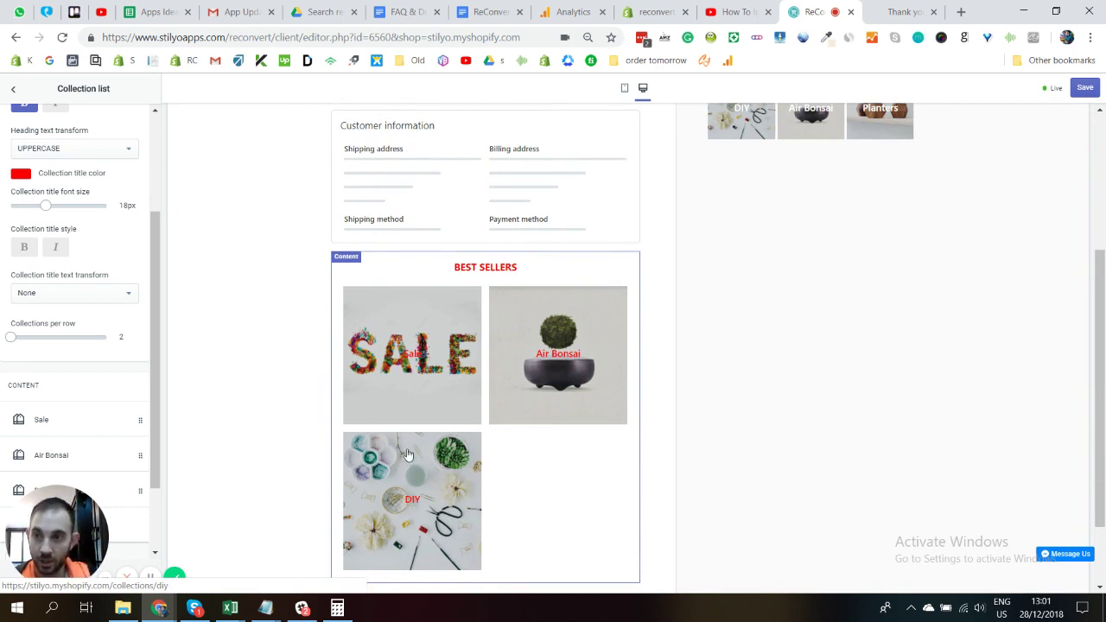
pyautogui.moveTo(45, 206); pyautogui.dragTo(105, 205)
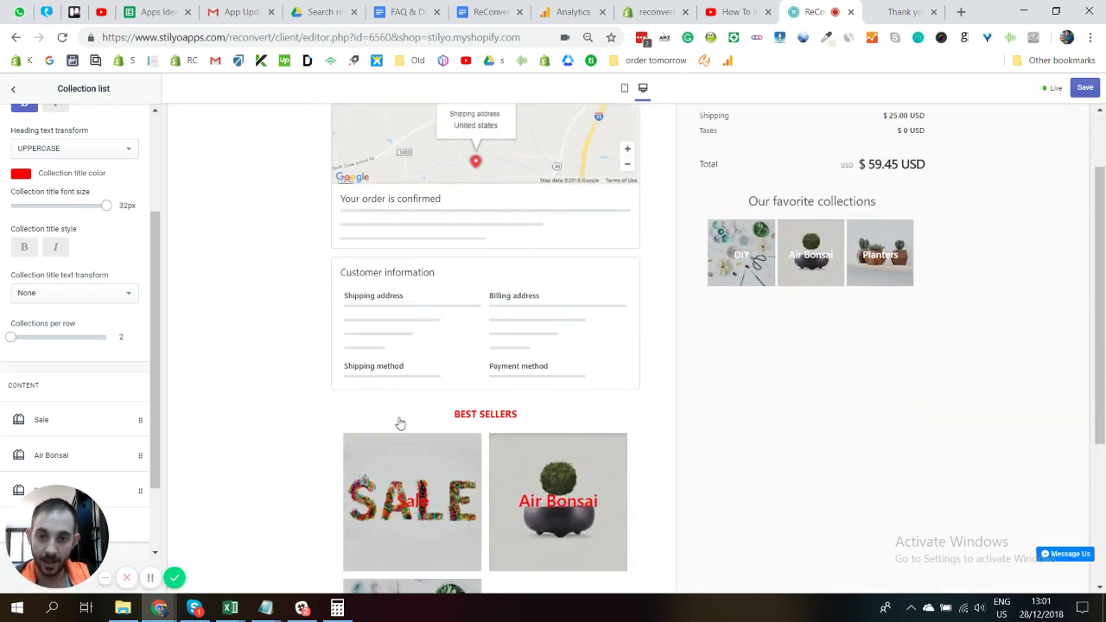
pyautogui.scroll(-2, 400, 424)
# Make the collection titles bold with UPPERCASE text transform.
pyautogui.click(24, 247)
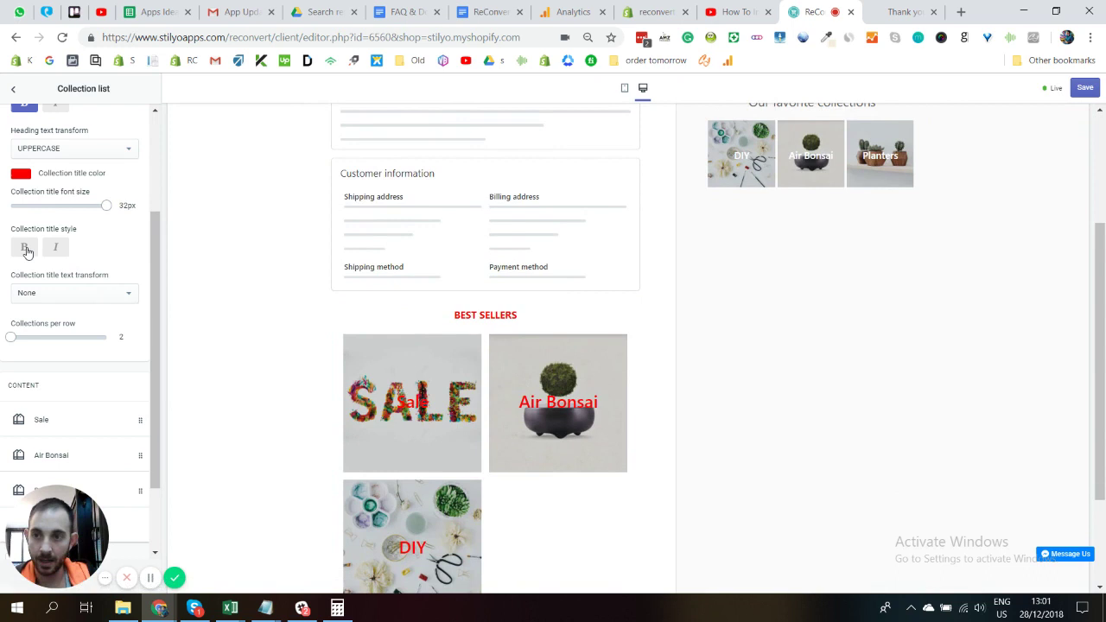
pyautogui.click(75, 296)
pyautogui.scroll(-2, 75, 298)
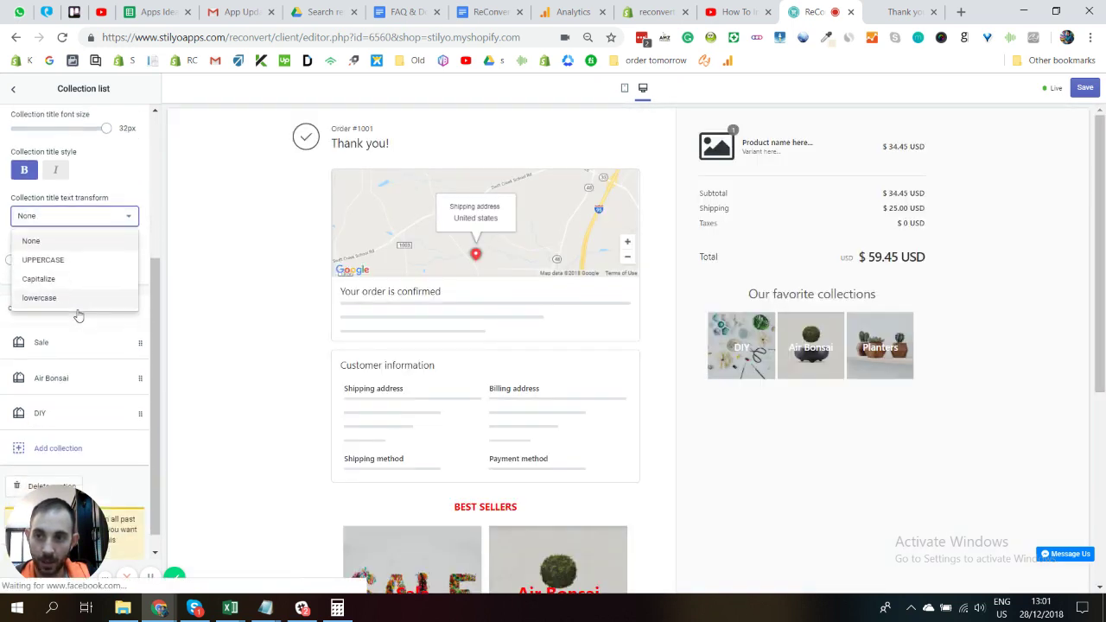
pyautogui.click(56, 241)
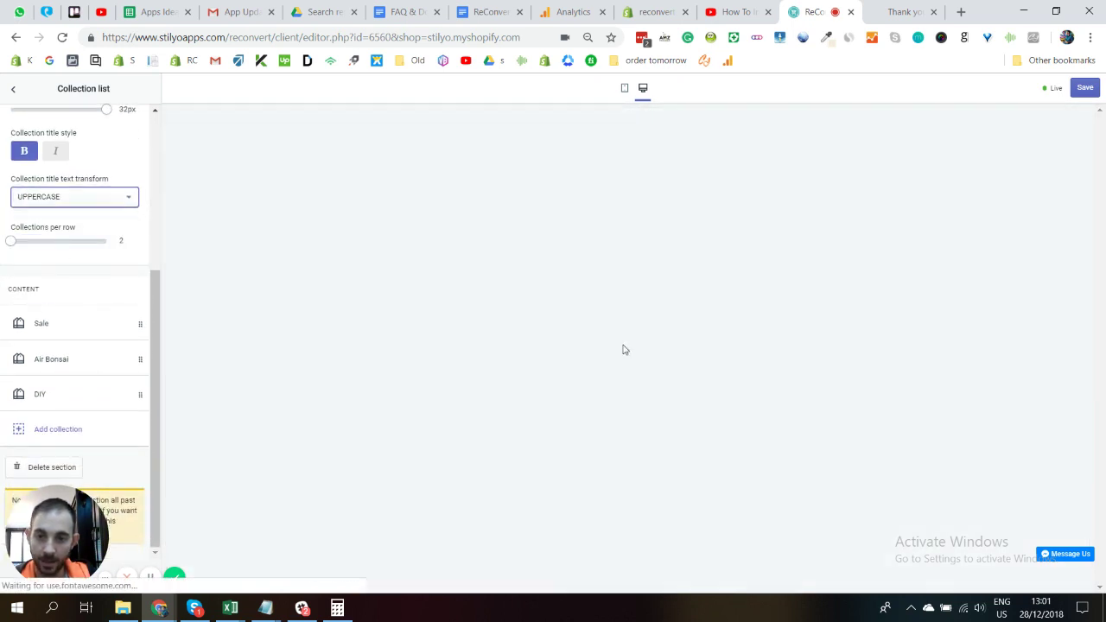
pyautogui.scroll(-3, 635, 367)
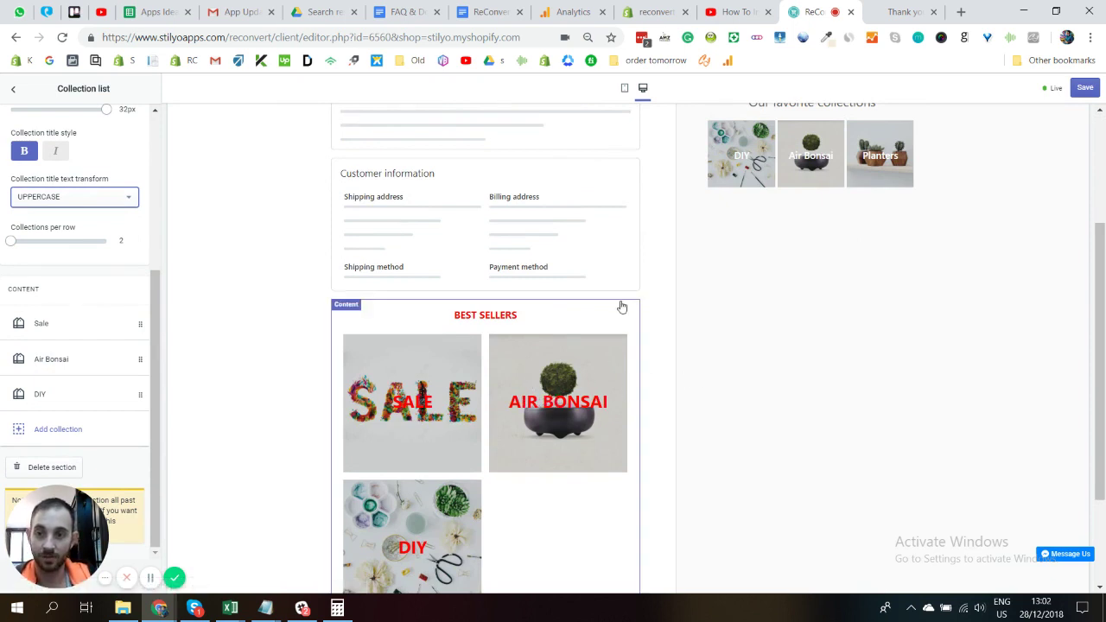
pyautogui.scroll(3, 746, 317)
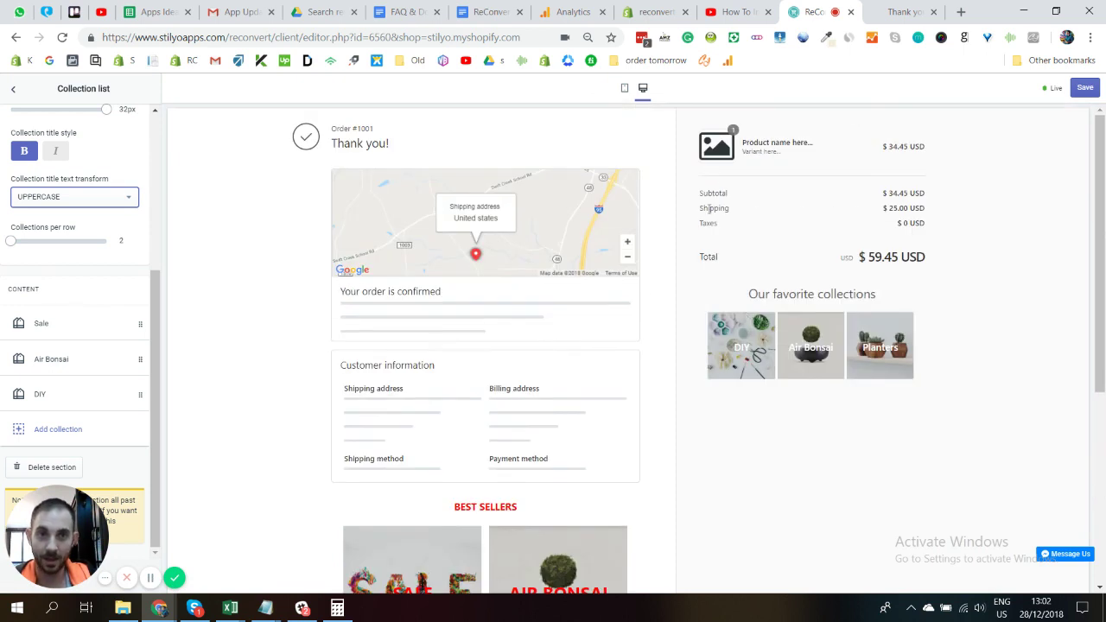
pyautogui.click(624, 88)
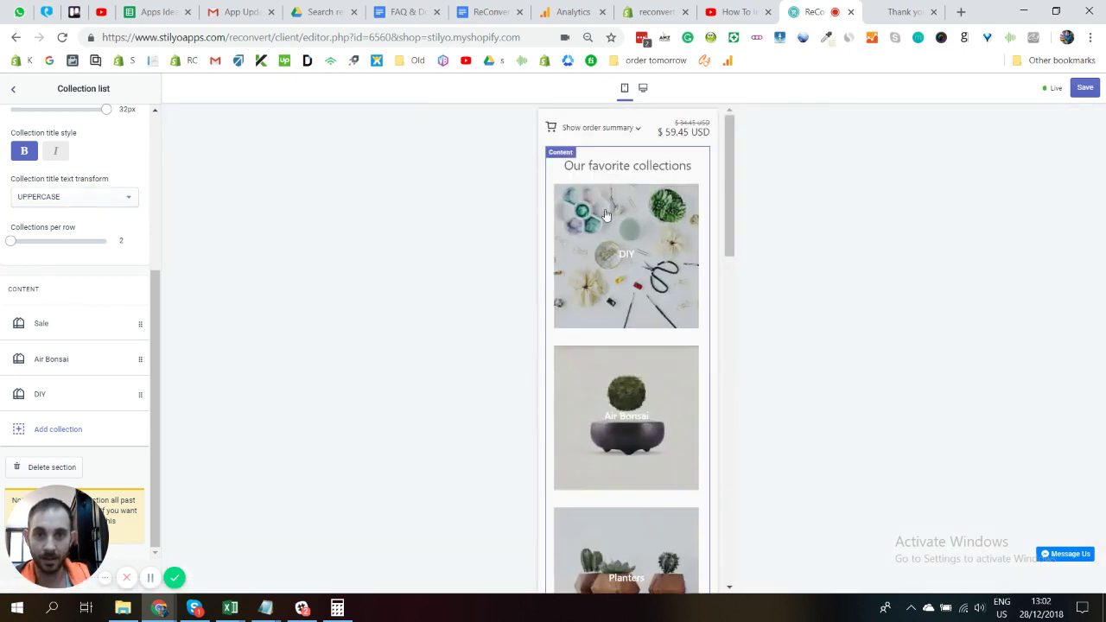
pyautogui.click(643, 88)
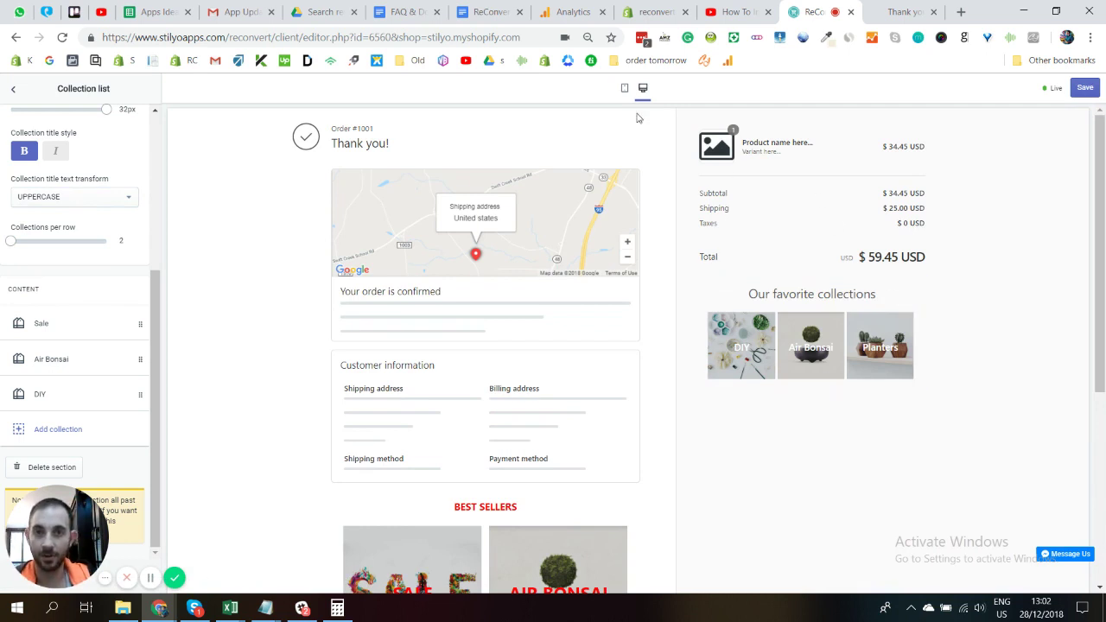
pyautogui.click(624, 88)
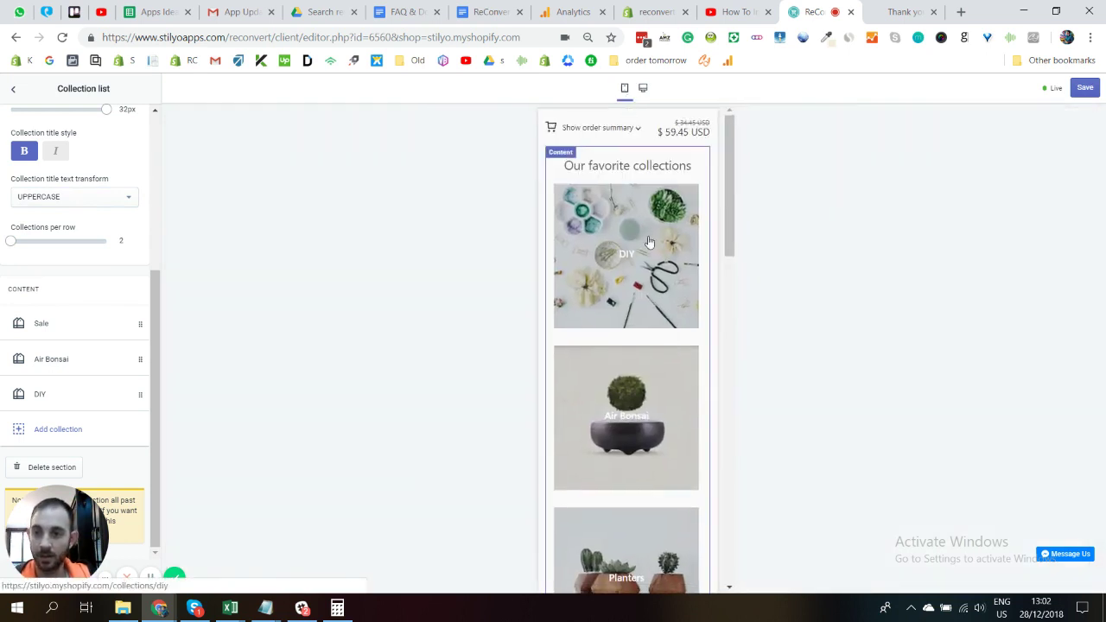
pyautogui.scroll(-1, 689, 256)
pyautogui.scroll(-2, 622, 276)
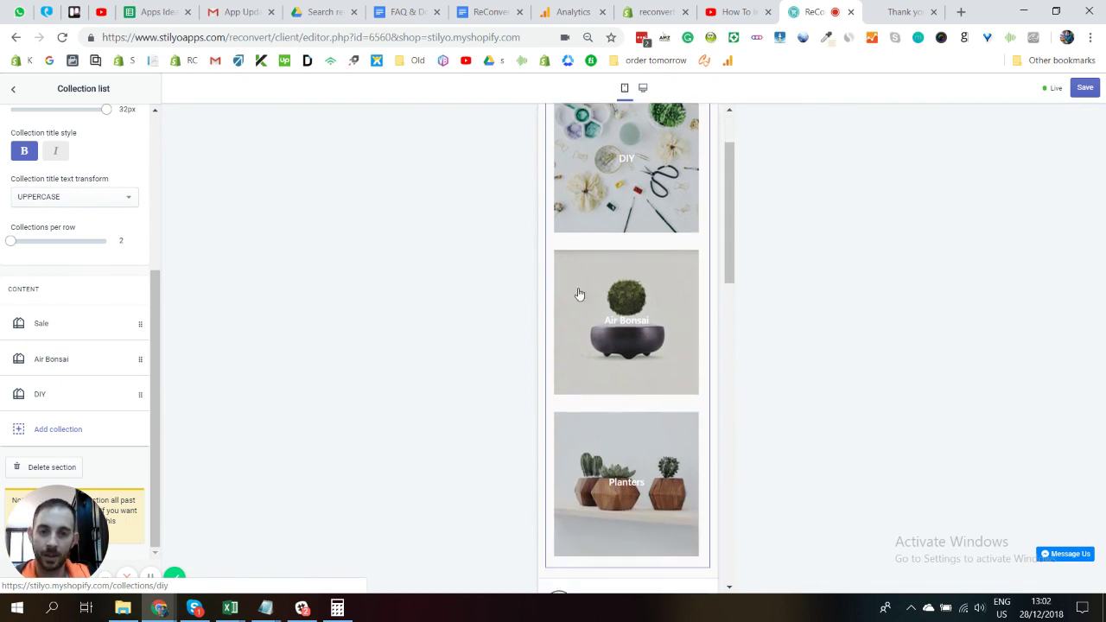
pyautogui.scroll(-5, 652, 225)
pyautogui.scroll(-7, 660, 211)
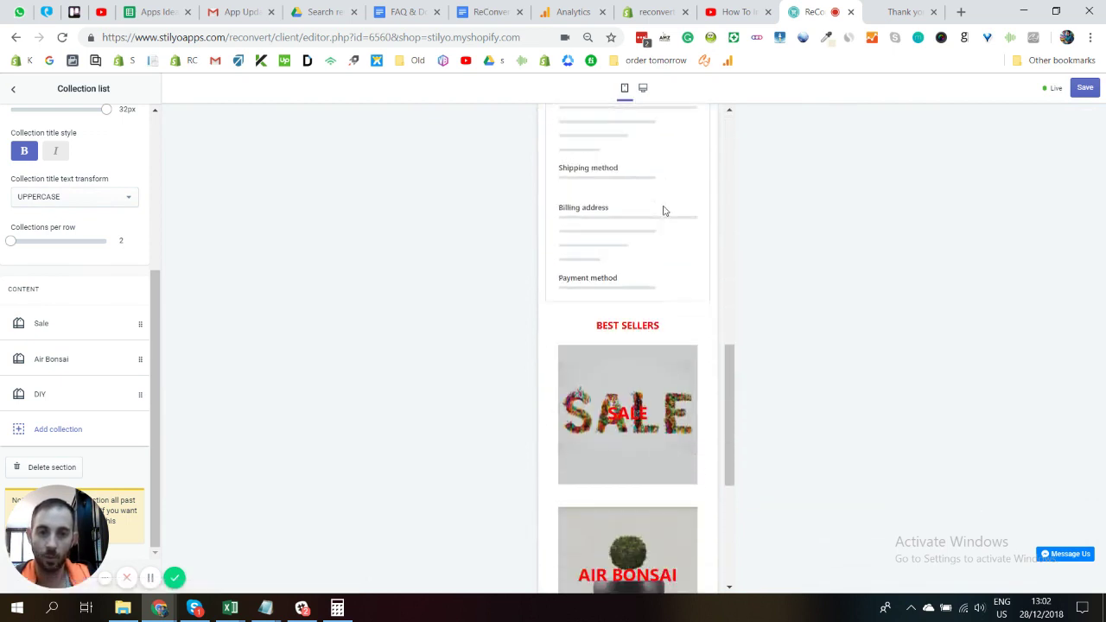
pyautogui.scroll(-1, 662, 210)
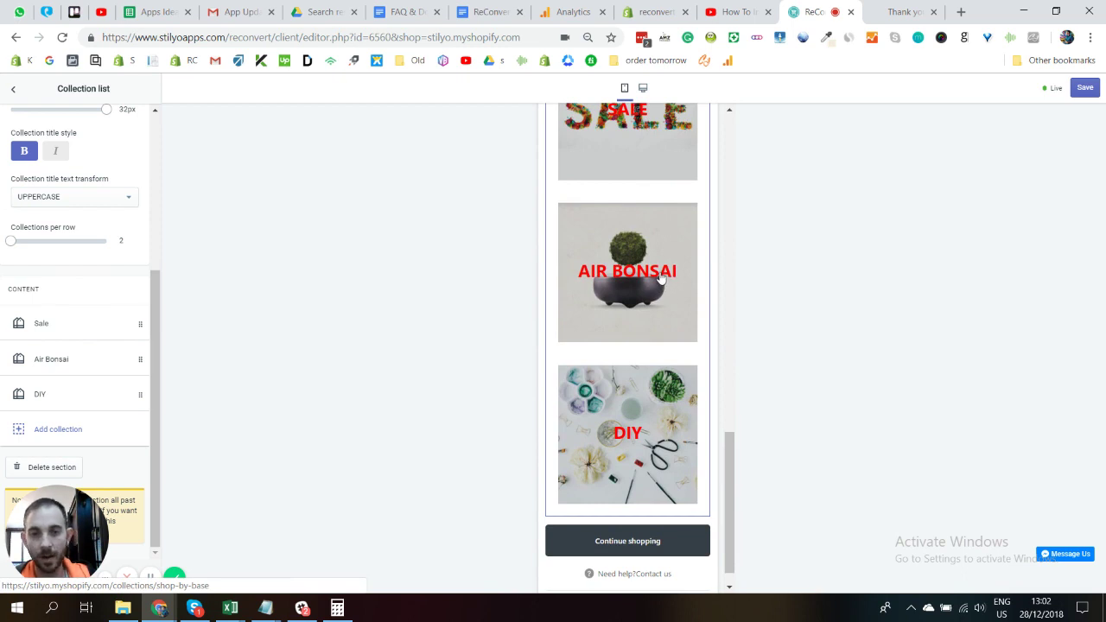
pyautogui.scroll(3, 664, 279)
pyautogui.scroll(6, 678, 302)
pyautogui.scroll(5, 678, 302)
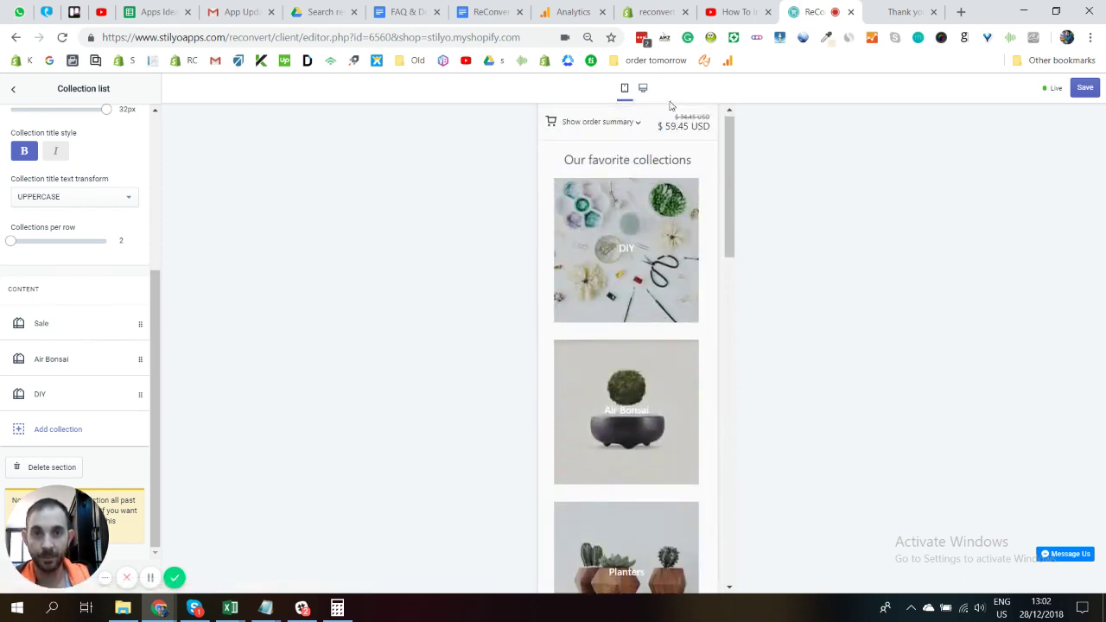
pyautogui.click(644, 89)
# Hide the Right Area's 'Our favorite collections' Collection list and save the template.
pyautogui.click(850, 337)
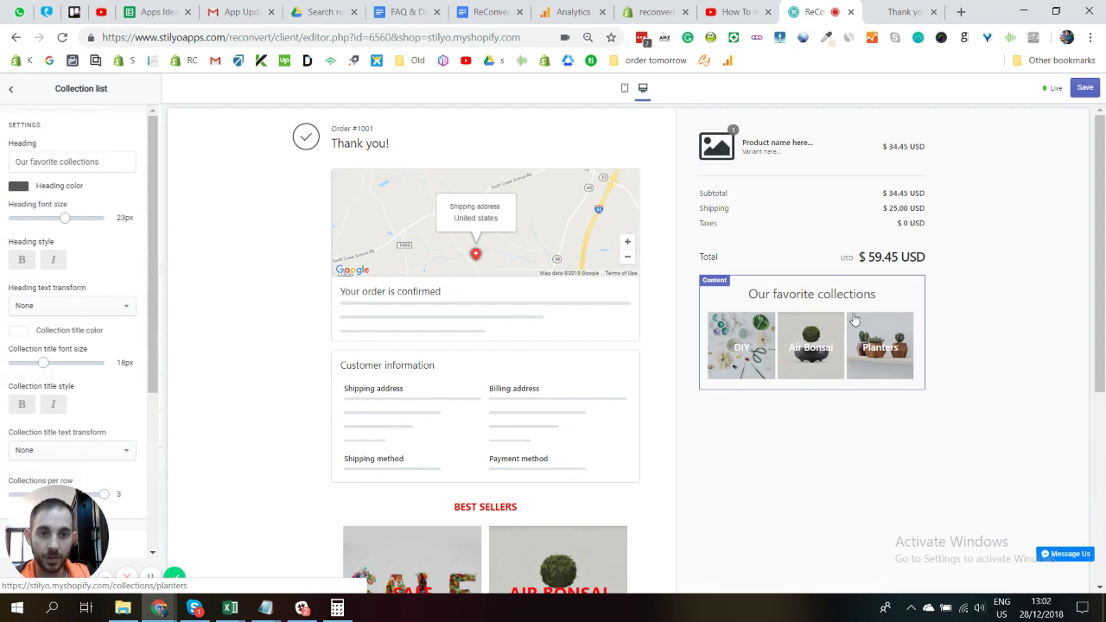
pyautogui.scroll(-3, 104, 397)
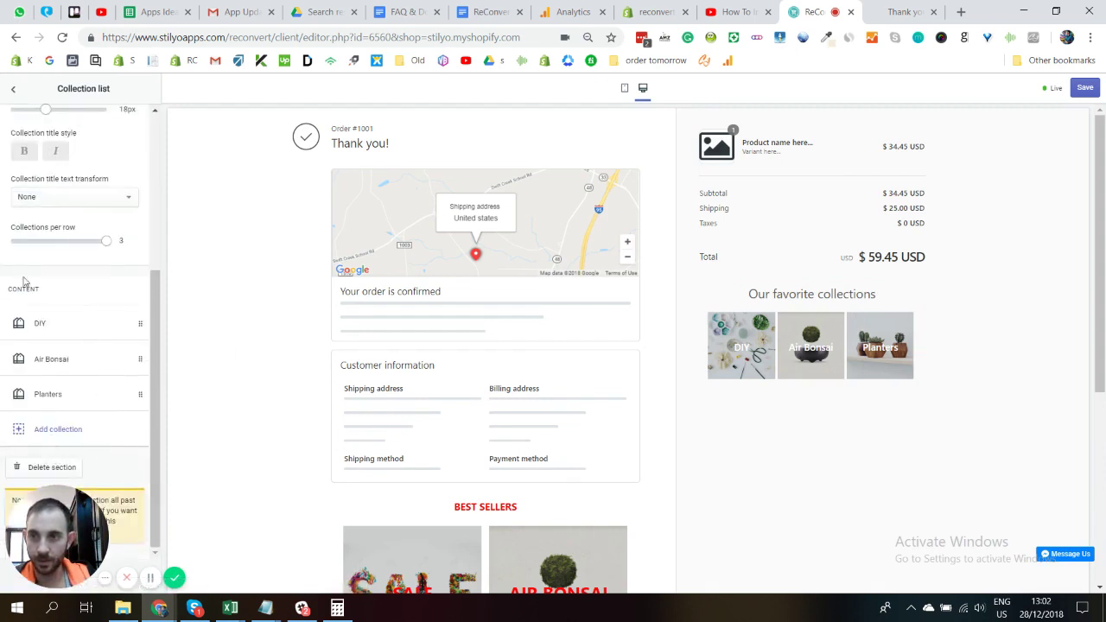
pyautogui.click(14, 88)
pyautogui.click(130, 132)
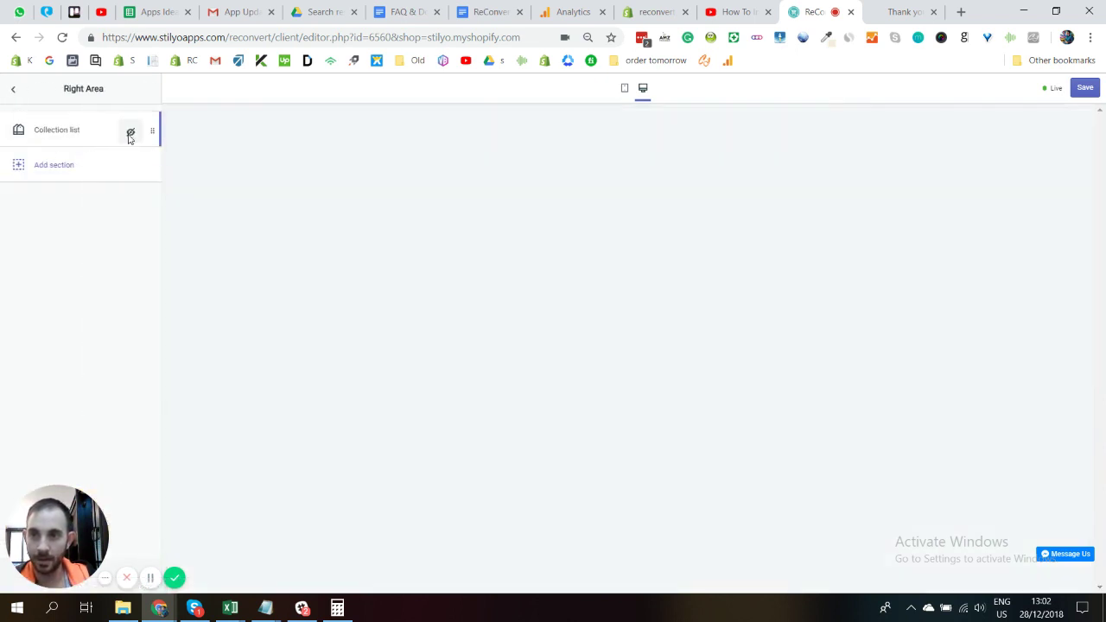
pyautogui.scroll(-3, 704, 373)
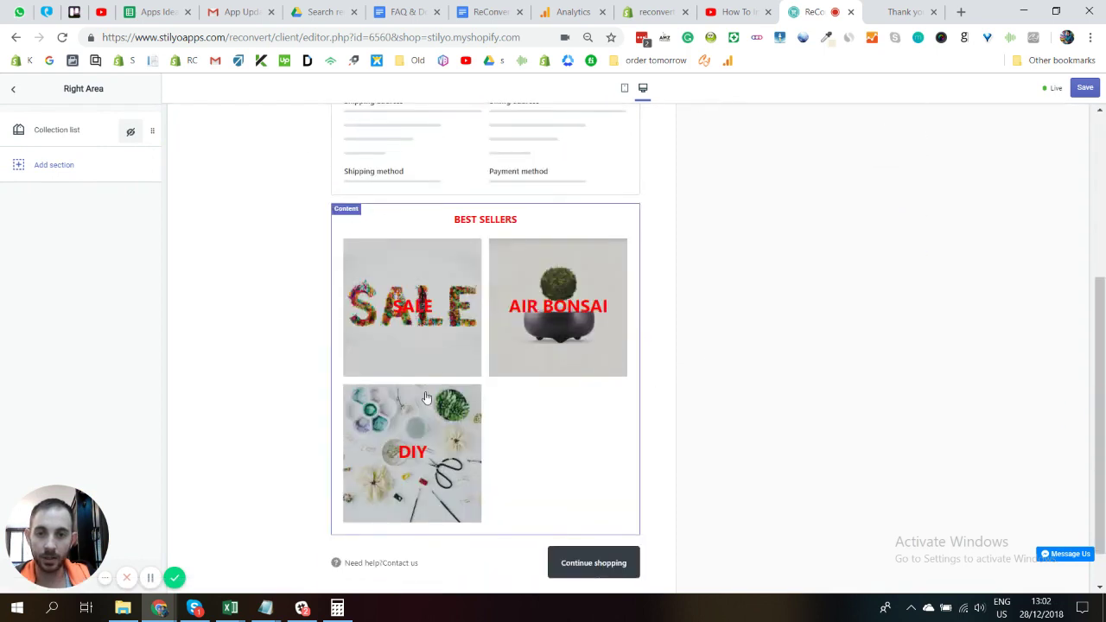
pyautogui.click(1086, 89)
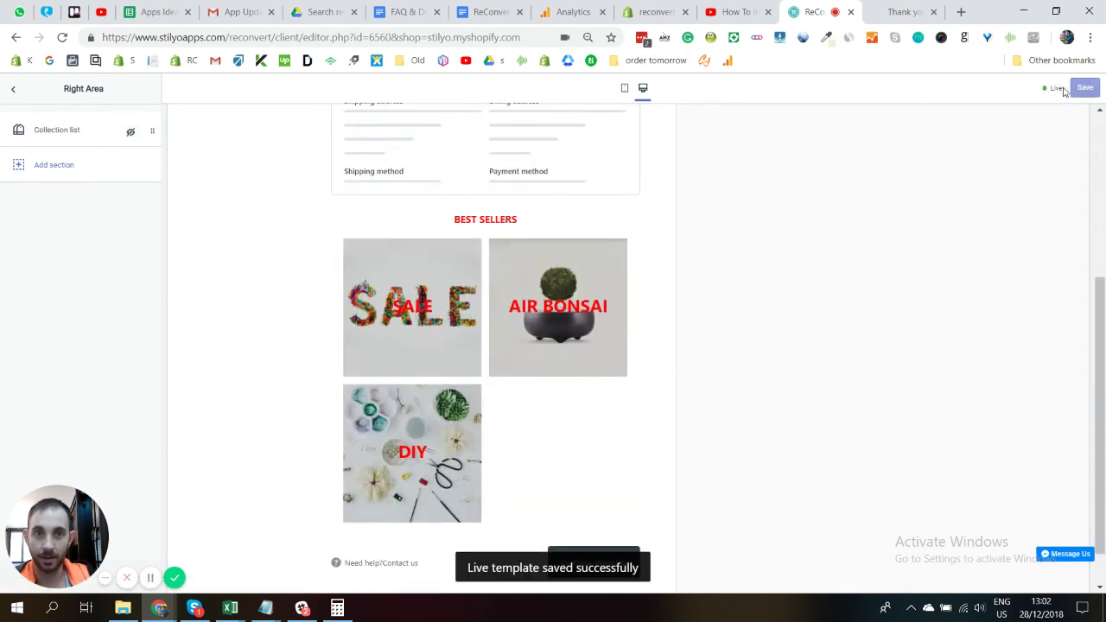
pyautogui.click(25, 93)
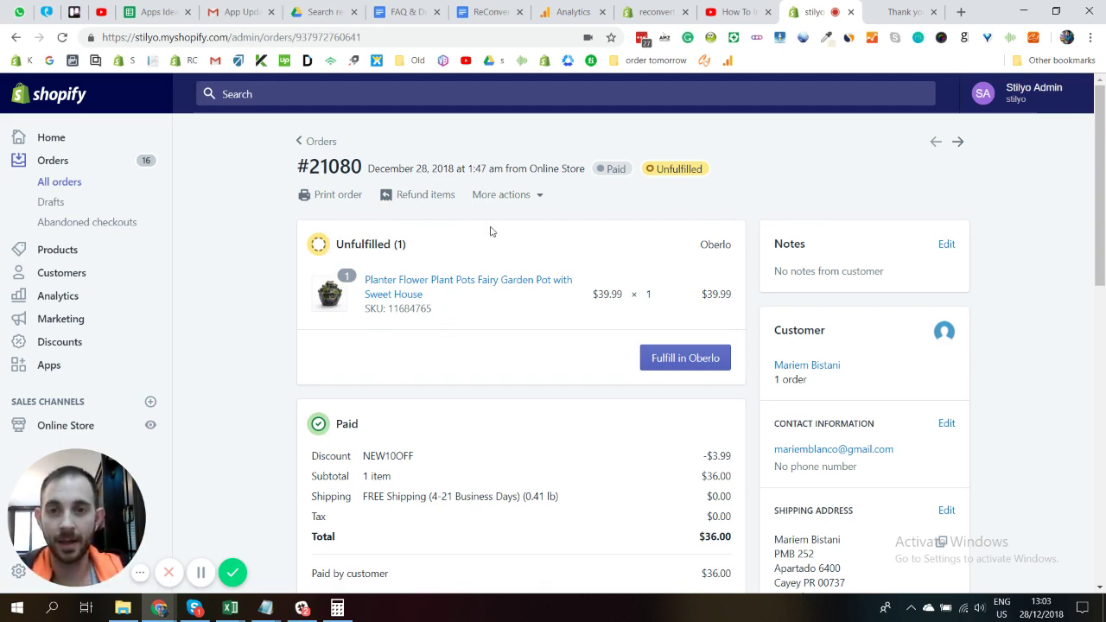
# From the order's More actions menu, open its storefront order status page.
pyautogui.click(512, 200)
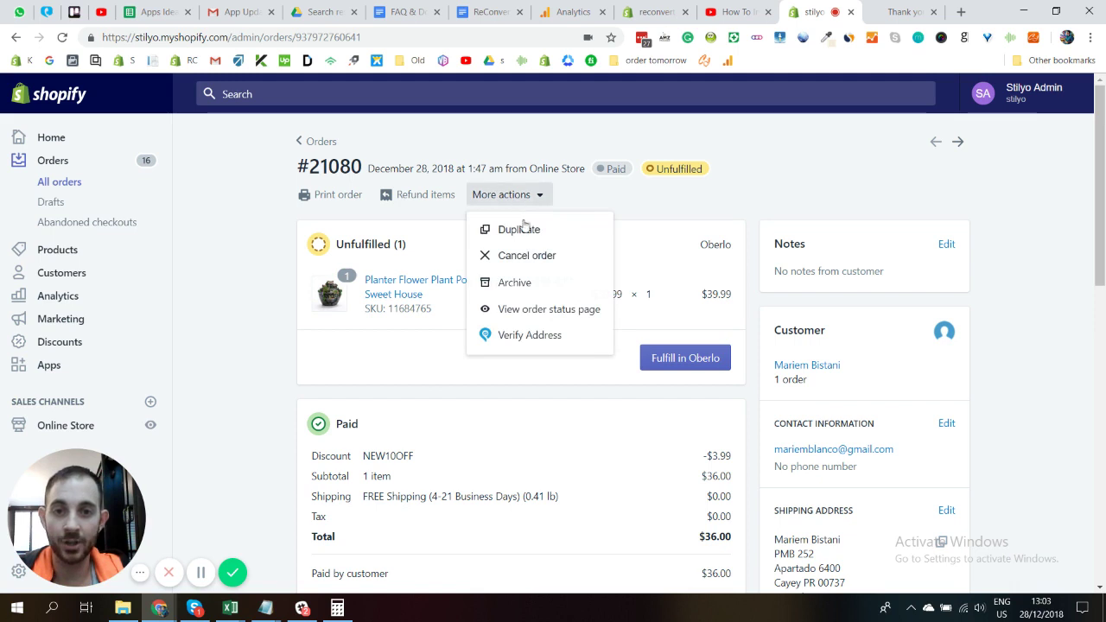
pyautogui.click(539, 314)
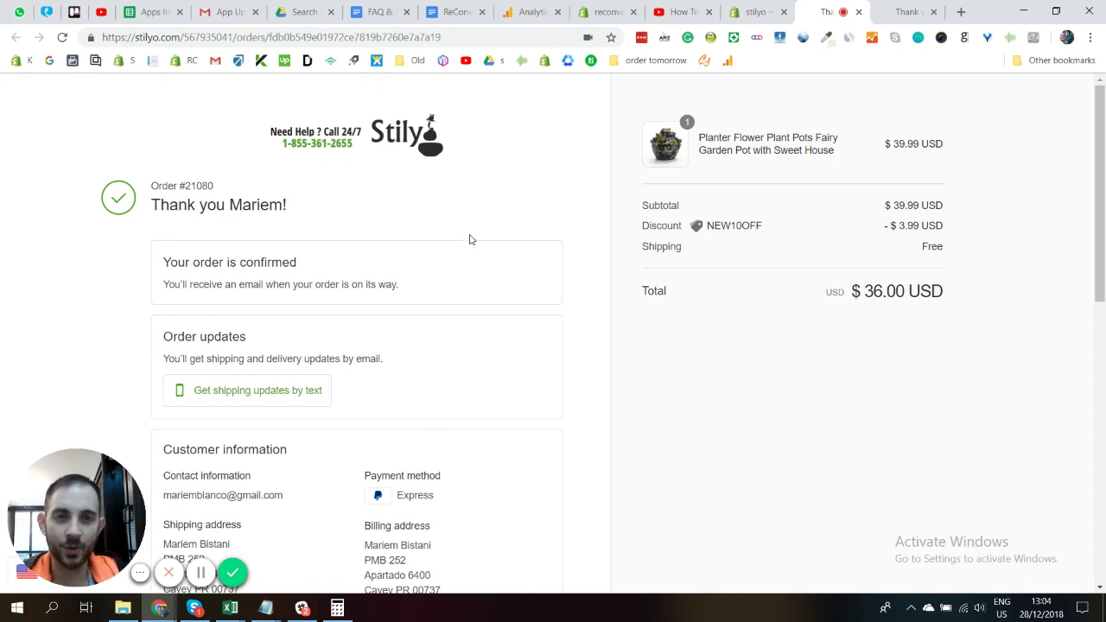
# Scroll the thank-you page to the red BEST SELLERS section showing Sale, Air Bonsai and DIY.
pyautogui.scroll(-6, 469, 239)
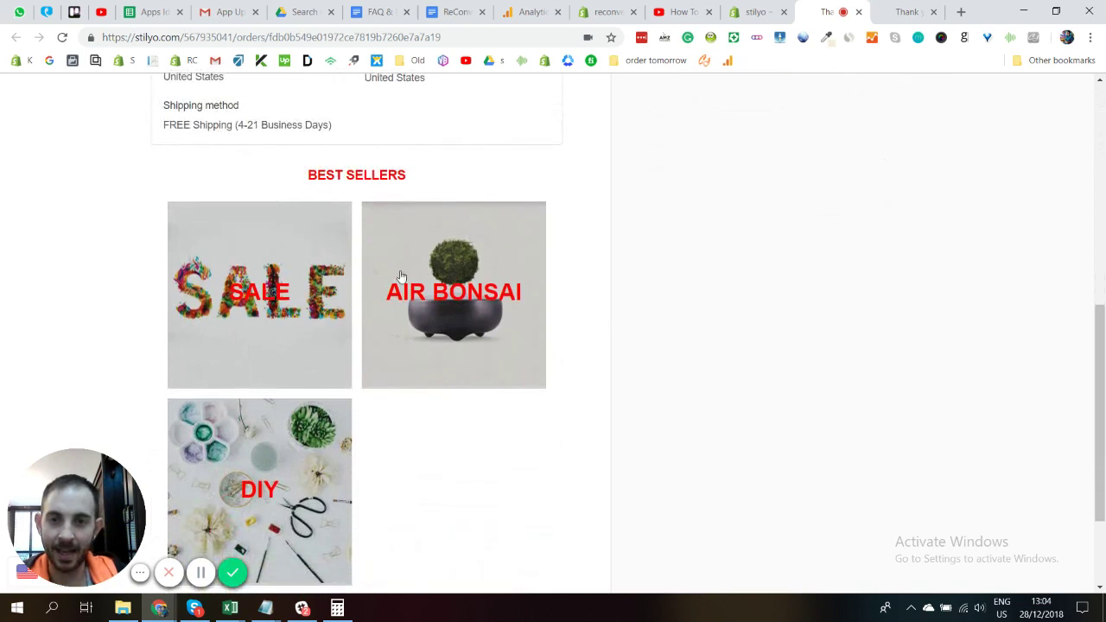
pyautogui.scroll(-1, 359, 298)
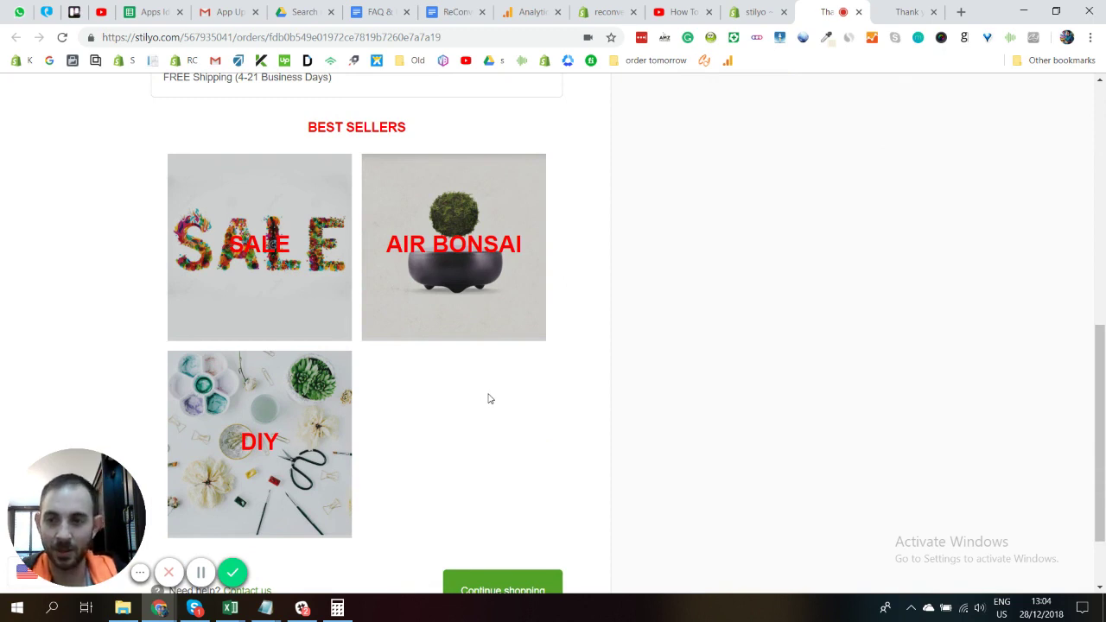
pyautogui.scroll(2, 467, 272)
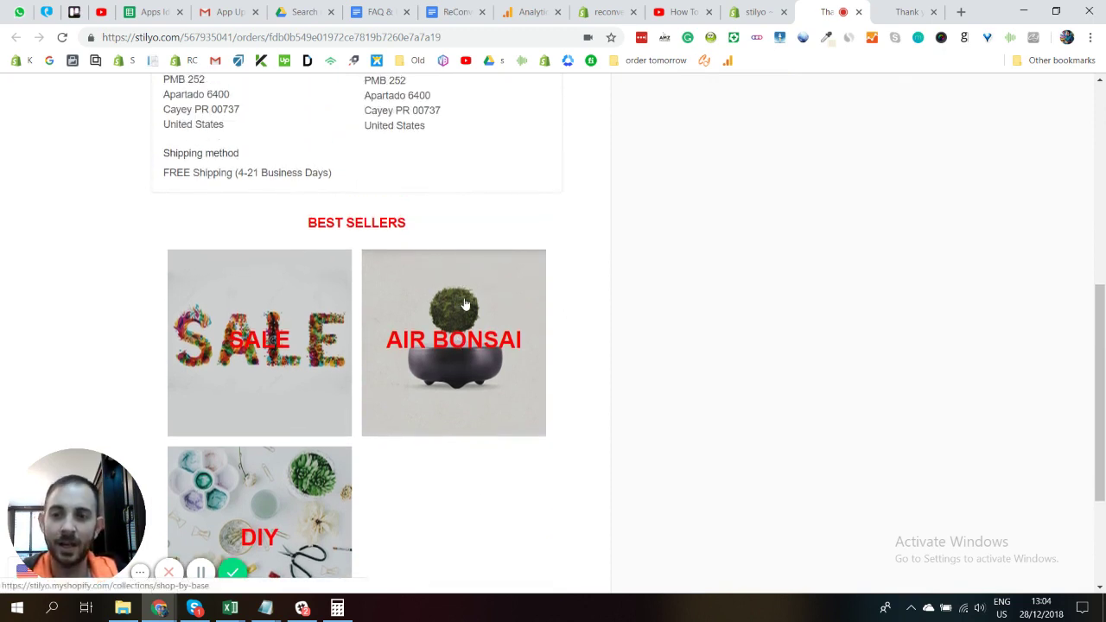